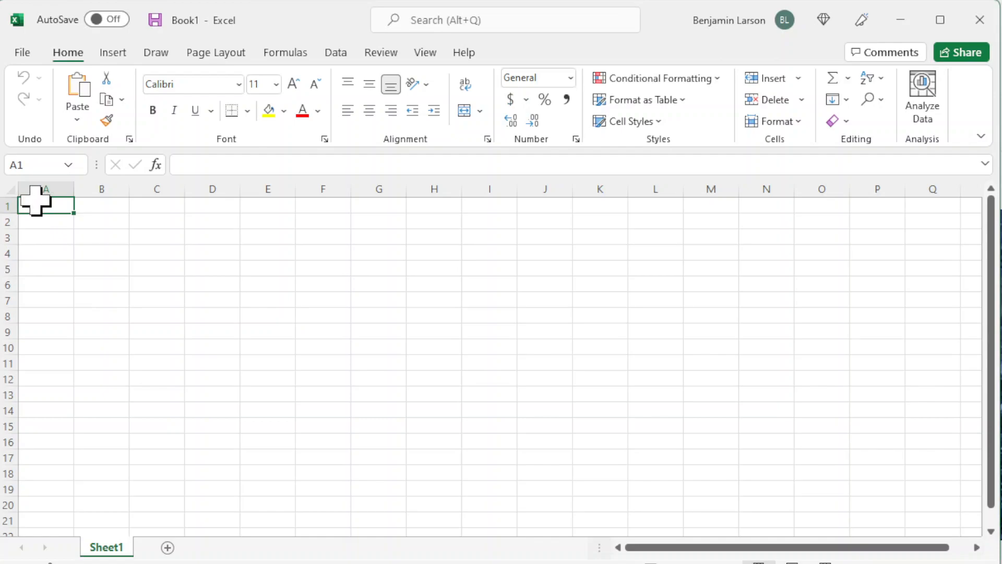
- Enter the numbers 3, 6, 5 and 15 down cells A1 to A4
{"action": "type", "text": "3"}
{"action": "key", "text": "Return"}
{"action": "type", "text": "6"}
{"action": "key", "text": "Return"}
{"action": "type", "text": "5"}
{"action": "key", "text": "Return"}
{"action": "type", "text": "15"}
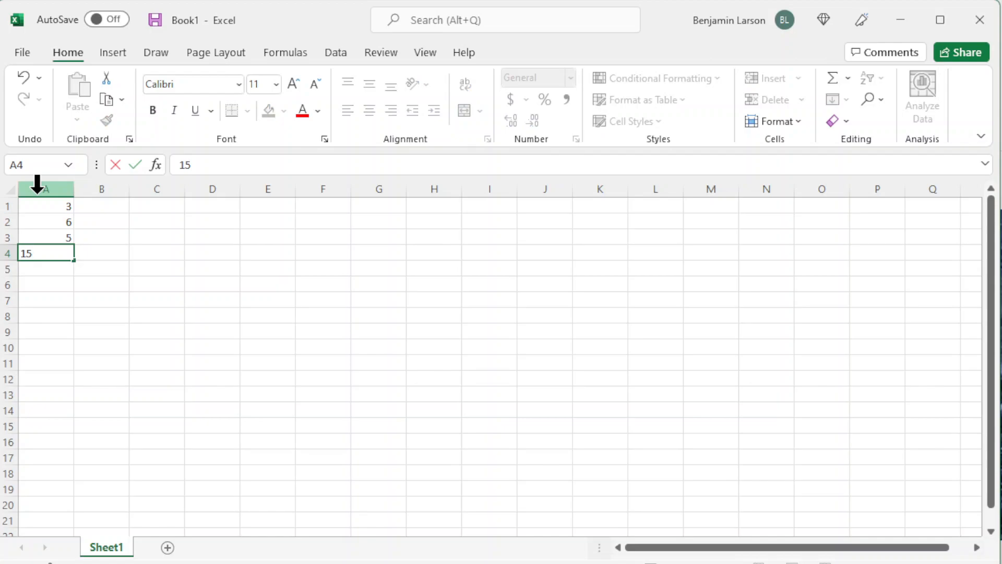
- Enter the numbers 4, 3, 2 and 3 down cells B1 to B4
{"action": "left_click", "coordinate": [107, 204]}
{"action": "type", "text": "4"}
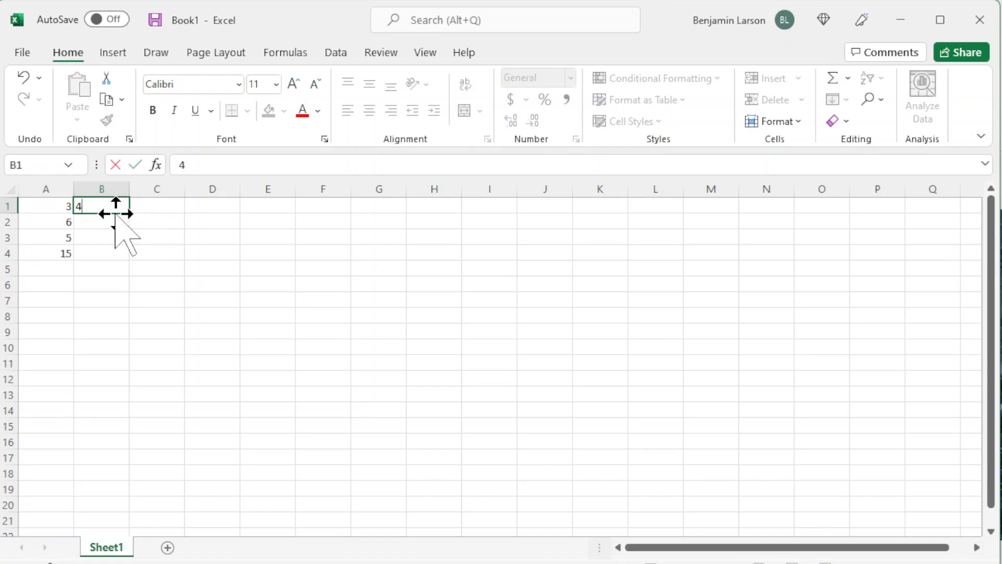
{"action": "left_click", "coordinate": [114, 214]}
{"action": "left_click", "coordinate": [114, 220]}
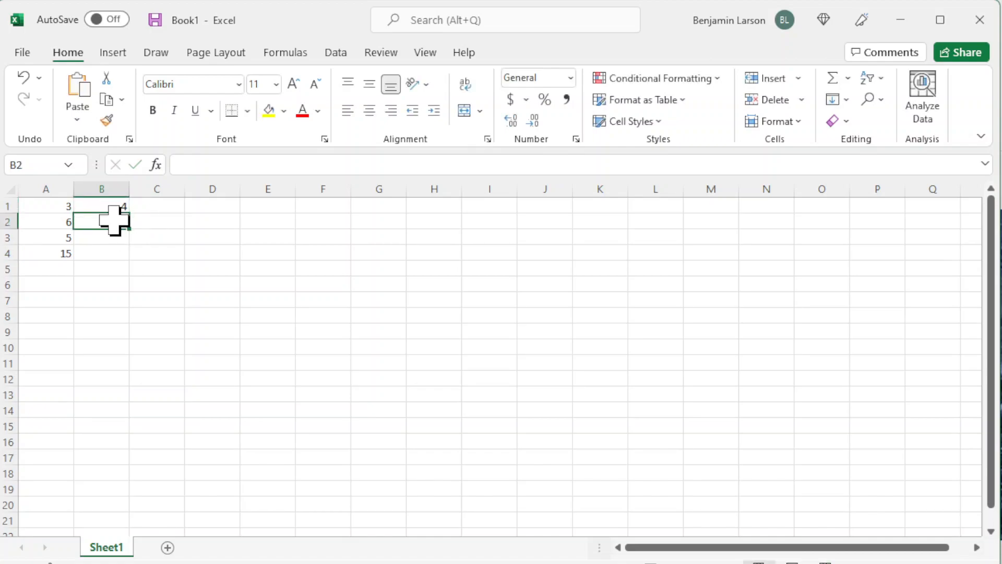
{"action": "type", "text": "5"}
{"action": "key", "text": "Return"}
{"action": "type", "text": "2"}
{"action": "key", "text": "Return"}
{"action": "type", "text": "3"}
{"action": "left_click", "coordinate": [151, 253]}
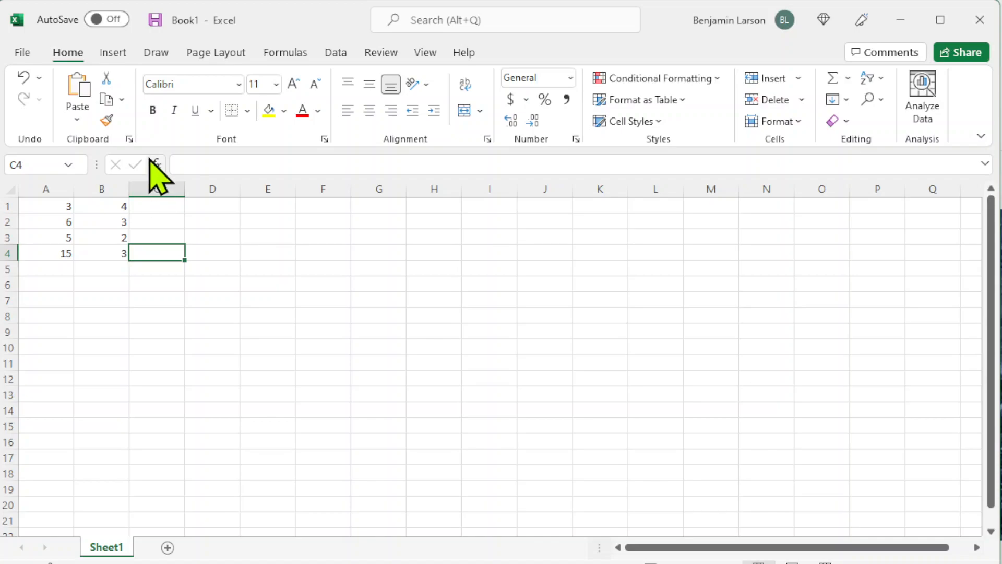
- Begin a formula in cell C1 with an equals sign
{"action": "left_click", "coordinate": [209, 166]}
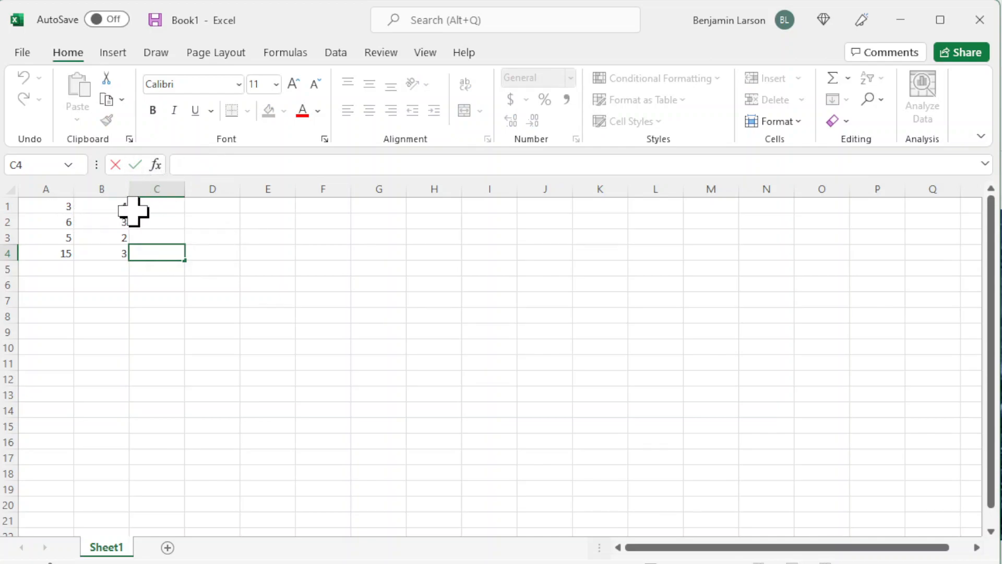
{"action": "left_click", "coordinate": [153, 206]}
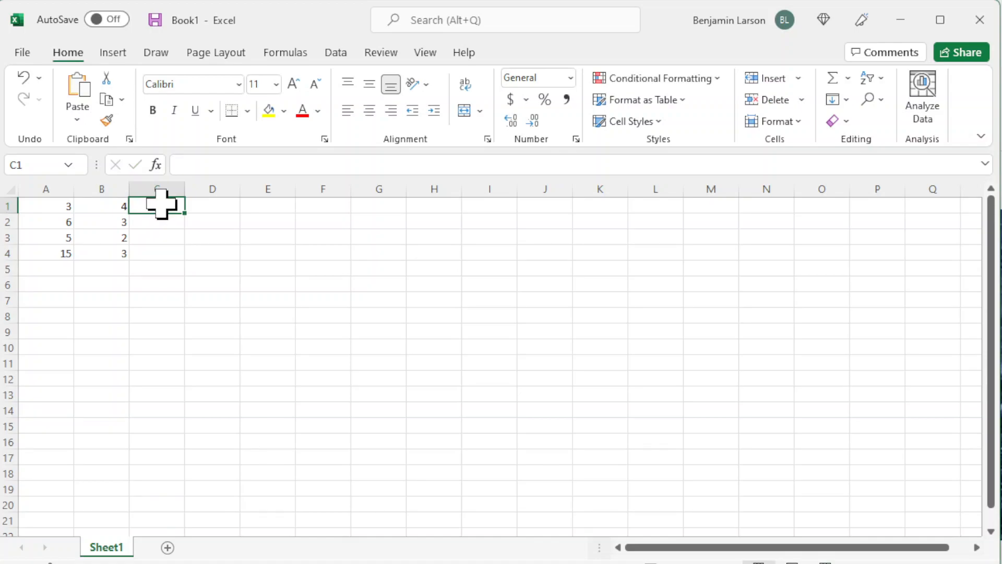
{"action": "type", "text": "="}
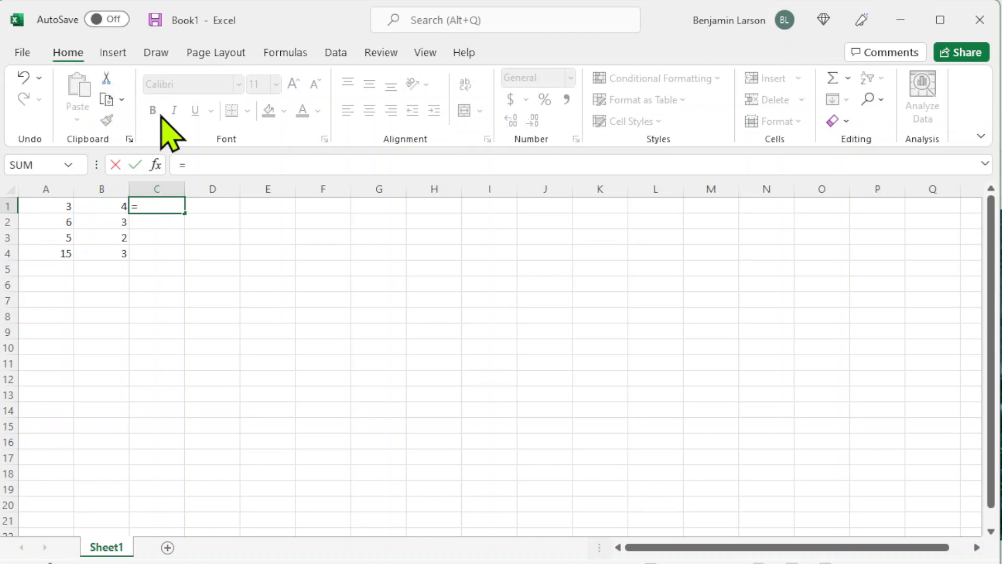
{"action": "left_click", "coordinate": [224, 163]}
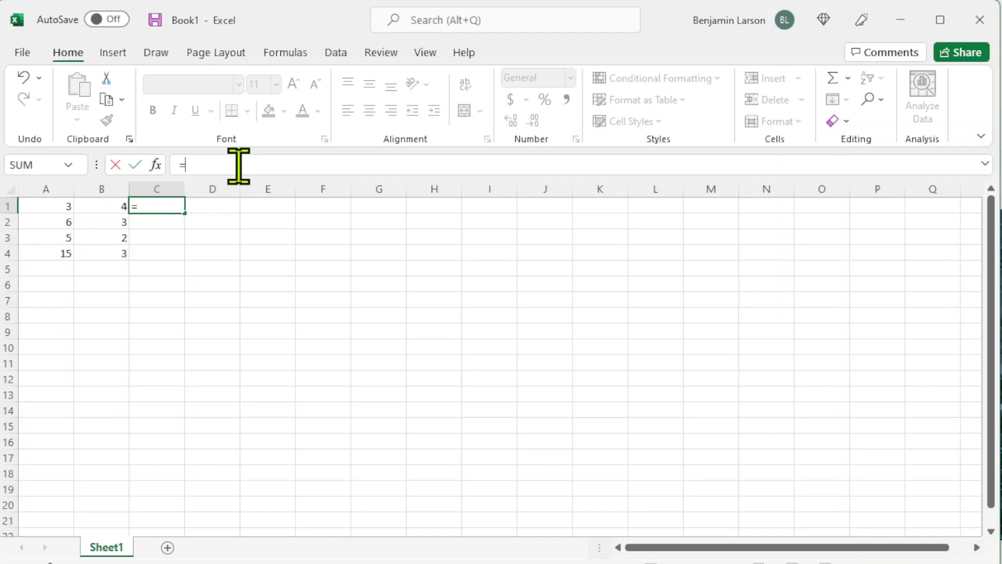
{"action": "type", "text": "hh"}
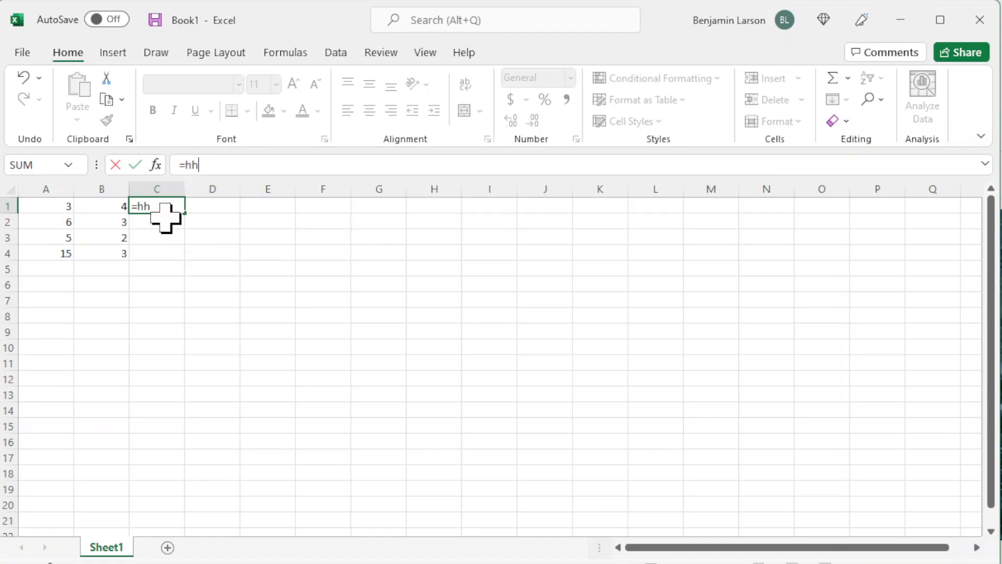
{"action": "key", "text": "BackSpace"}
{"action": "key", "text": "BackSpace"}
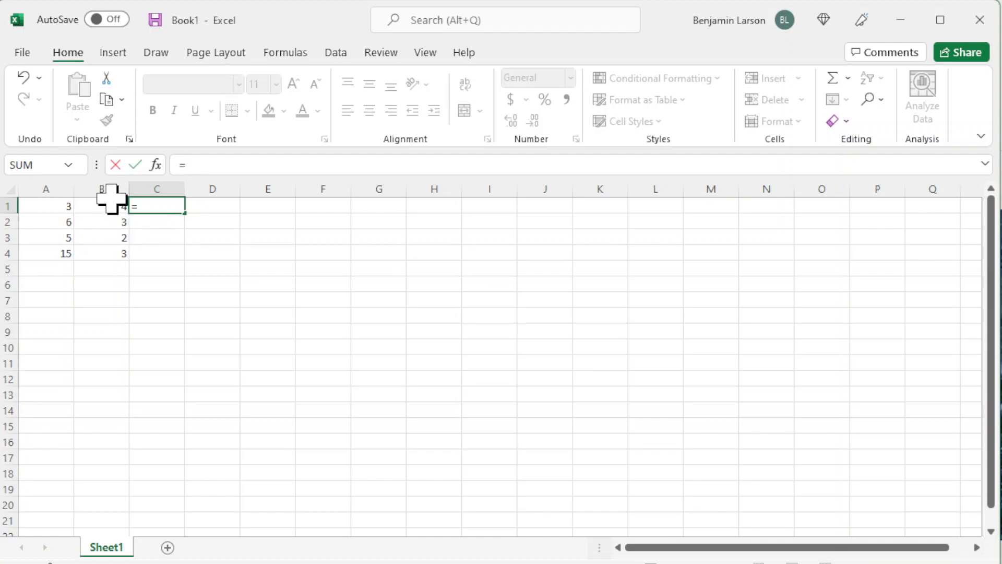
- Complete the formula in cell C1 as =A1+B1, using references to the two number cells in row 1
{"action": "left_click", "coordinate": [58, 204]}
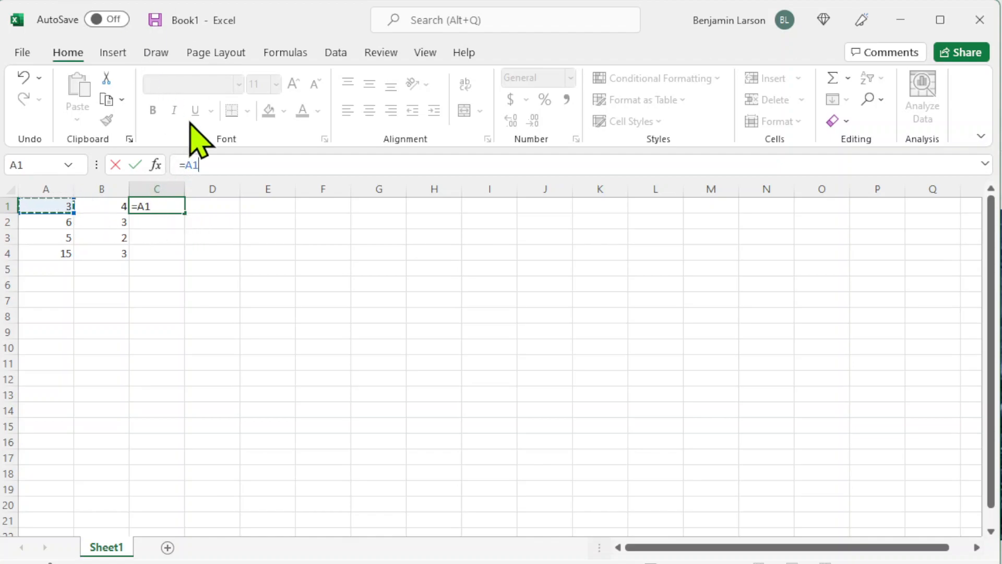
{"action": "type", "text": "+"}
{"action": "left_click", "coordinate": [108, 206]}
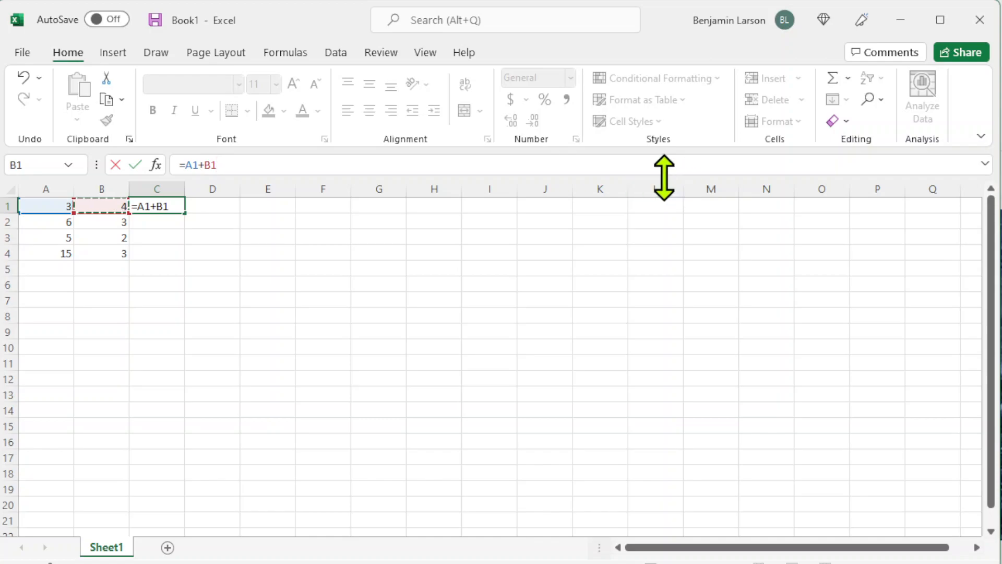
{"action": "key", "text": "Return"}
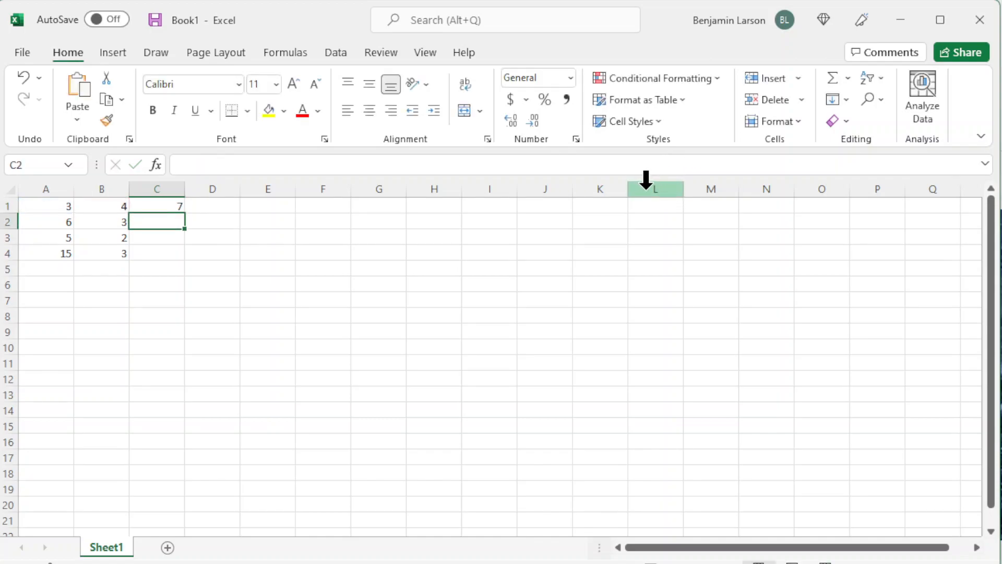
- Enter A1+B1 in cell D1 without an equals sign and fill it down to D4
{"action": "left_click", "coordinate": [220, 206]}
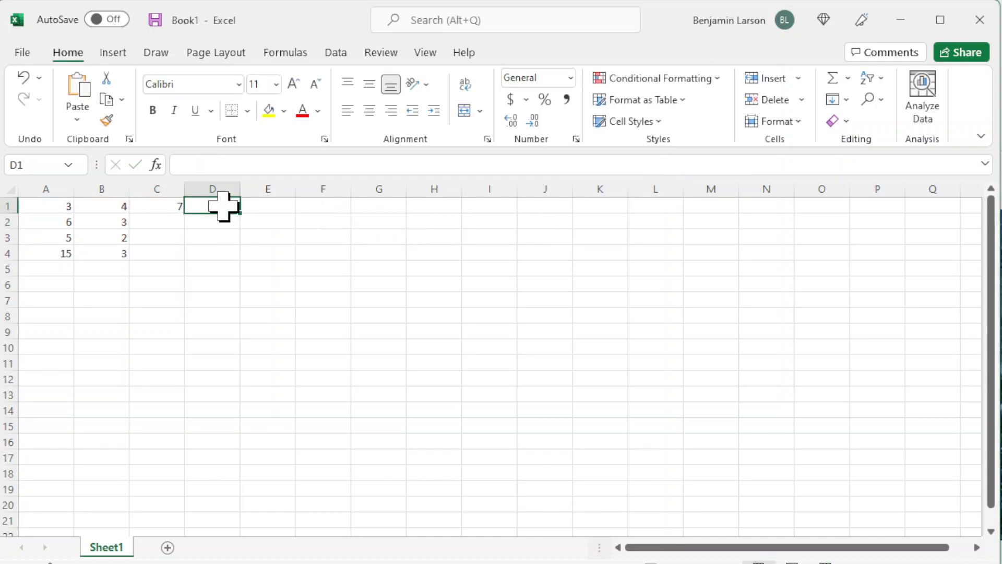
{"action": "left_click", "coordinate": [62, 205]}
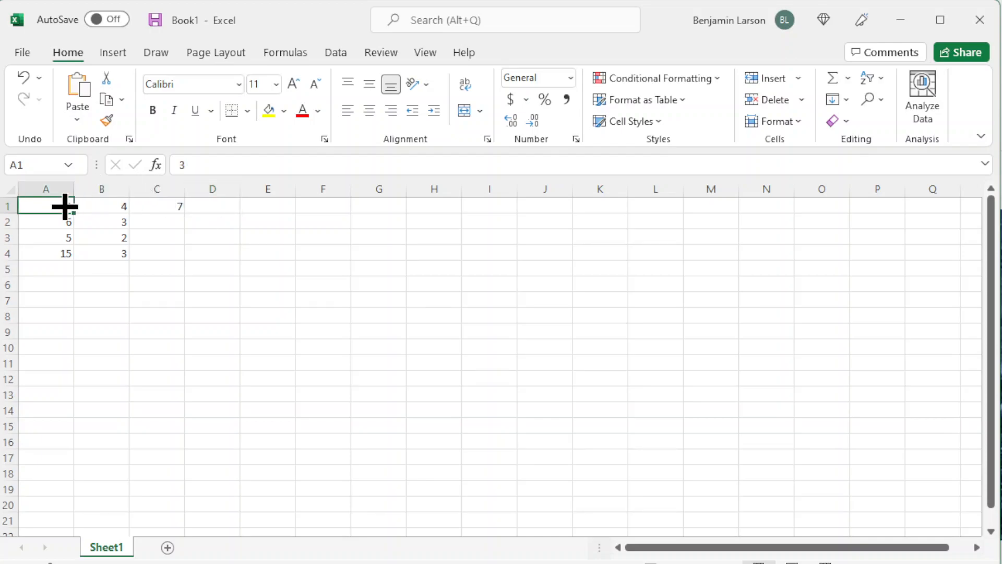
{"action": "left_click", "coordinate": [210, 206]}
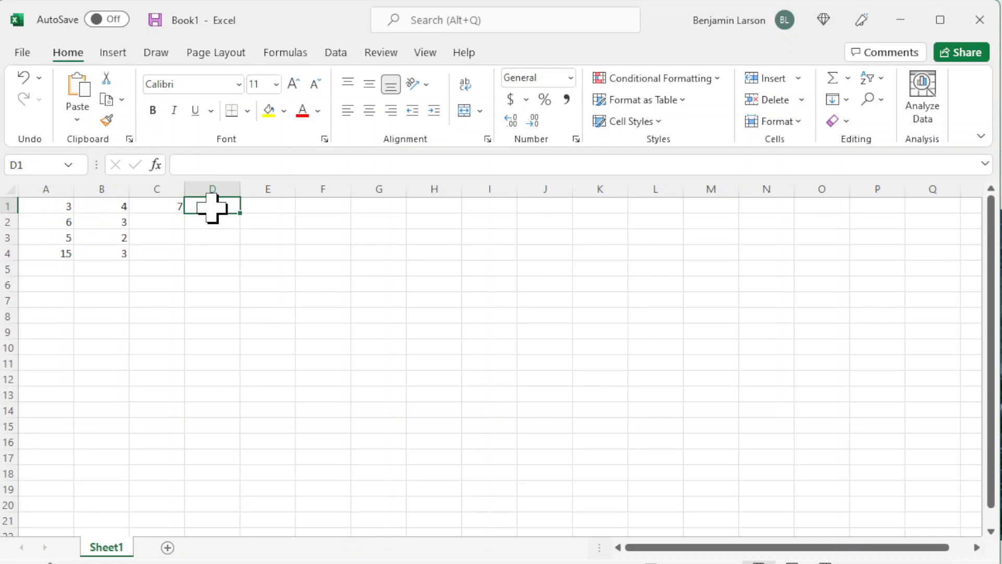
{"action": "type", "text": "A1+B1"}
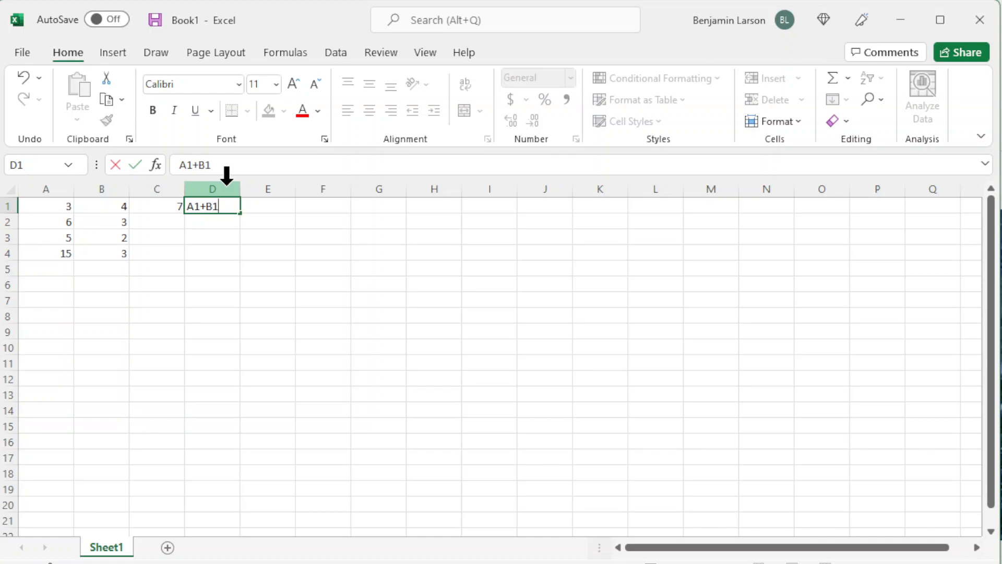
{"action": "key", "text": "Return"}
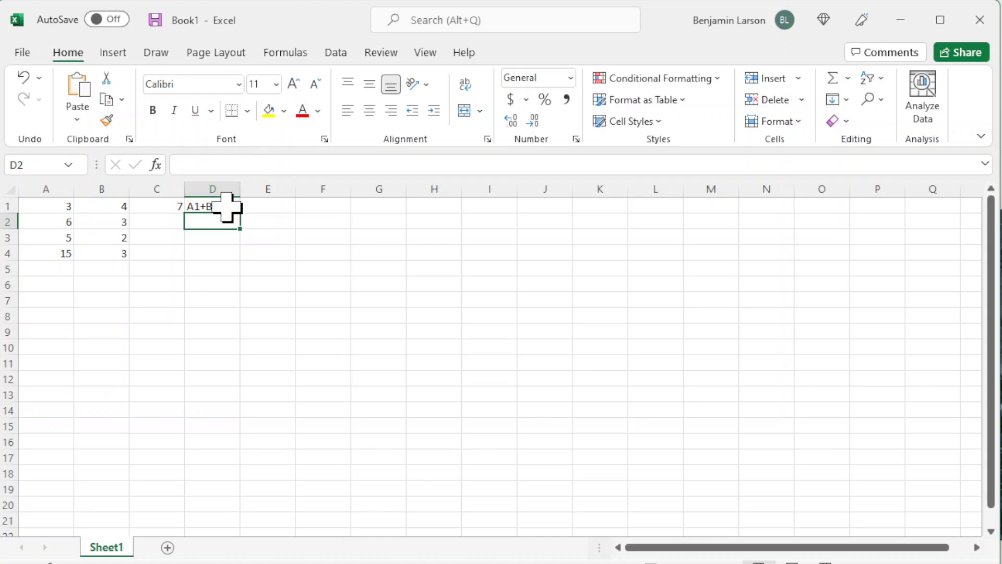
{"action": "left_click", "coordinate": [229, 205]}
{"action": "double_click", "coordinate": [240, 213]}
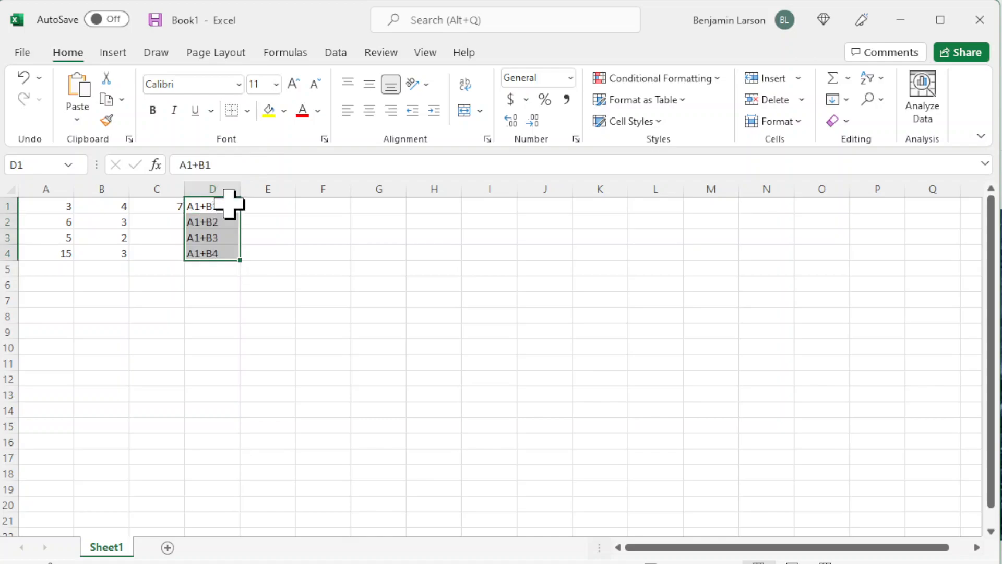
- Delete cells D1 to D4, shifting the remaining cells left
{"action": "right_click", "coordinate": [228, 205]}
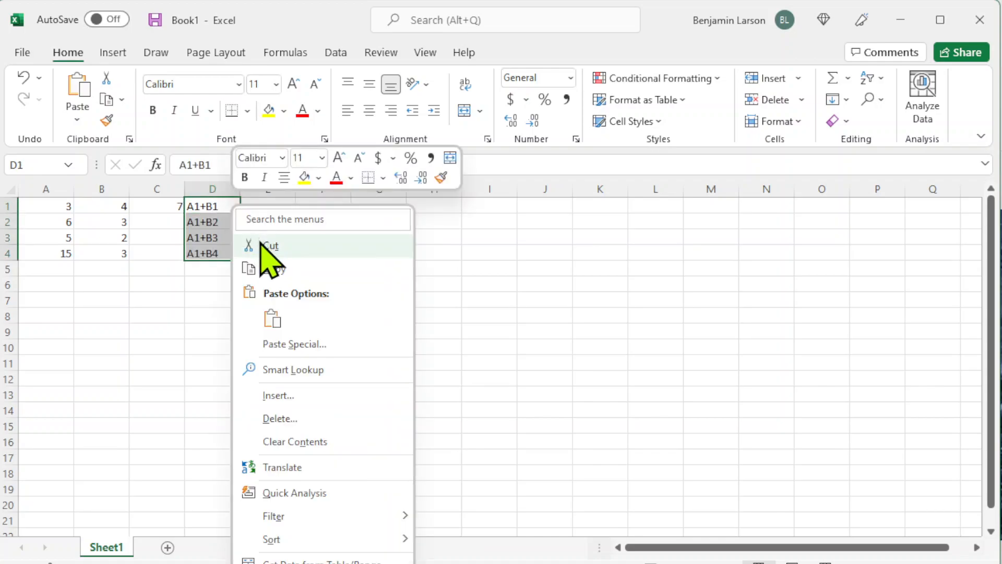
{"action": "left_click", "coordinate": [281, 419]}
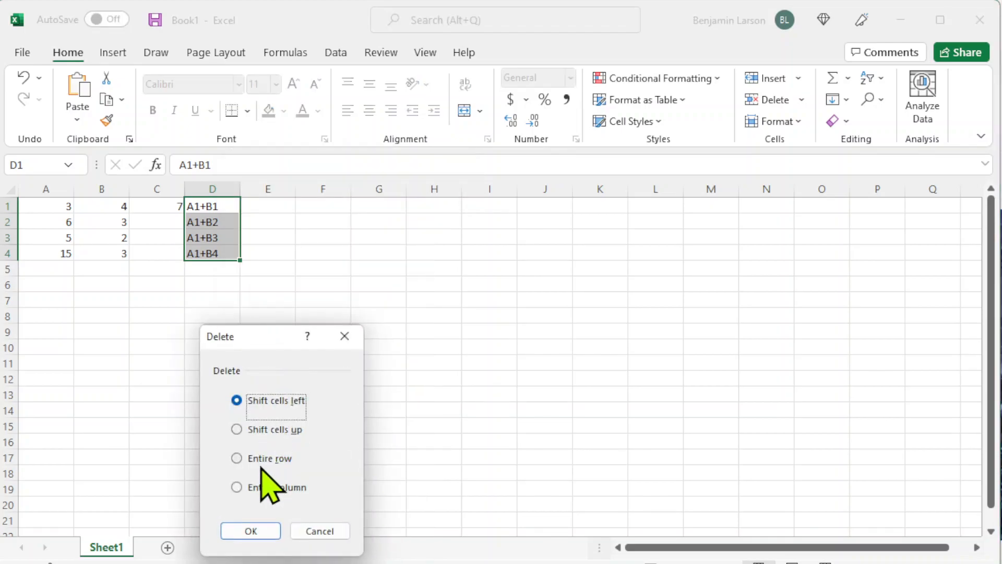
{"action": "left_click", "coordinate": [256, 530]}
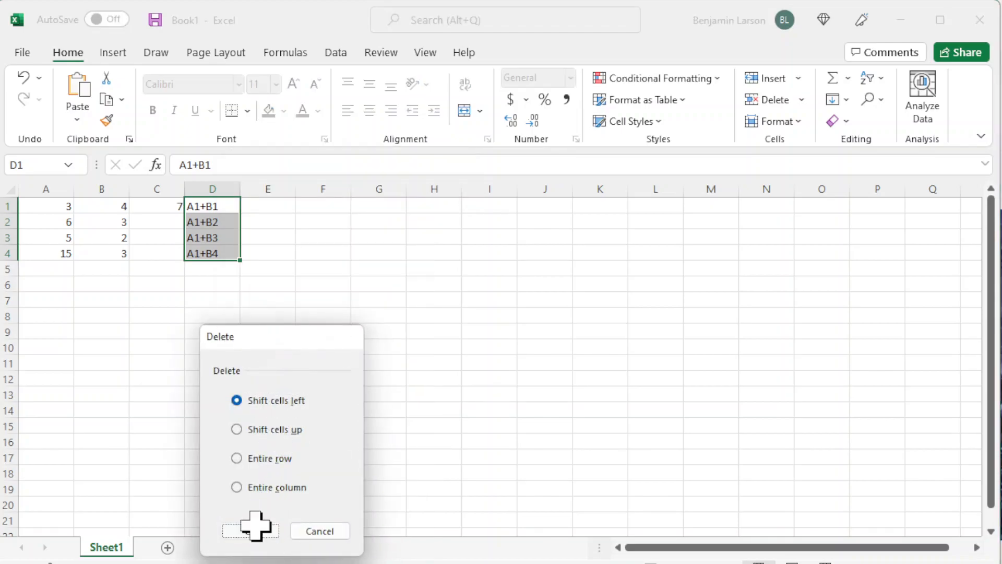
- Enter the formula =A2-B2 in cell C2 and begin a formula in cell C3 with an equals sign
{"action": "left_click", "coordinate": [167, 222]}
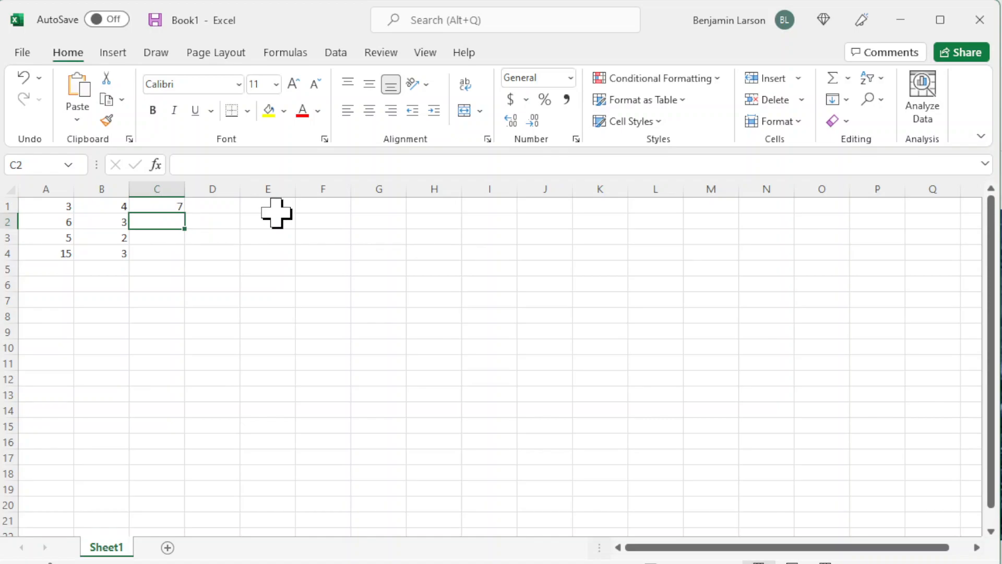
{"action": "type", "text": "="}
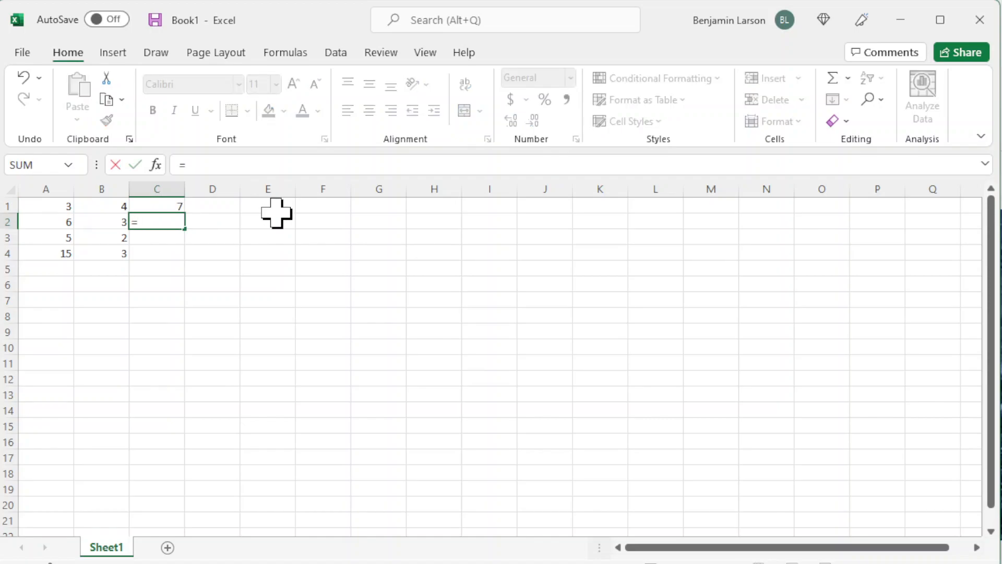
{"action": "left_click", "coordinate": [55, 221]}
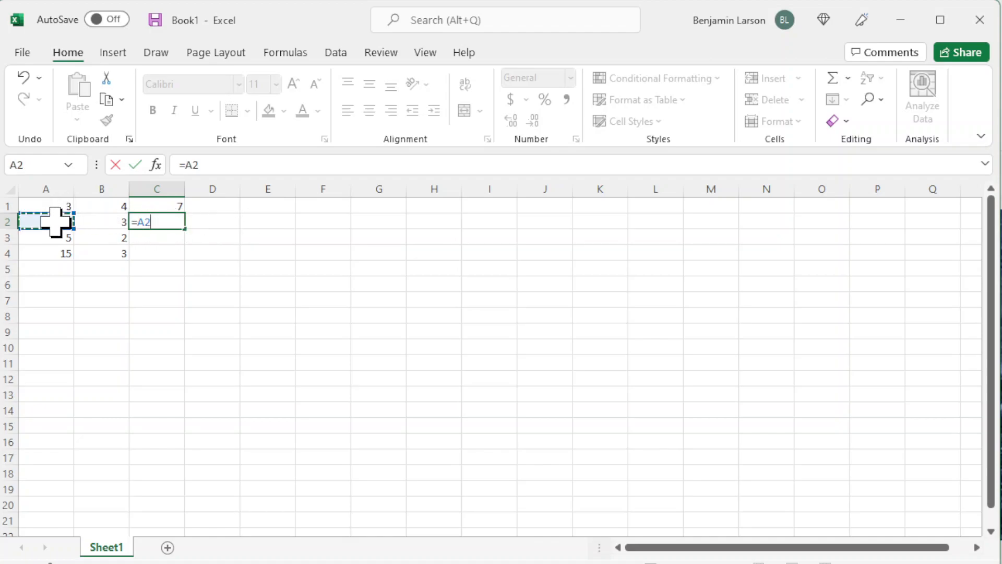
{"action": "type", "text": "-"}
{"action": "left_click", "coordinate": [99, 221]}
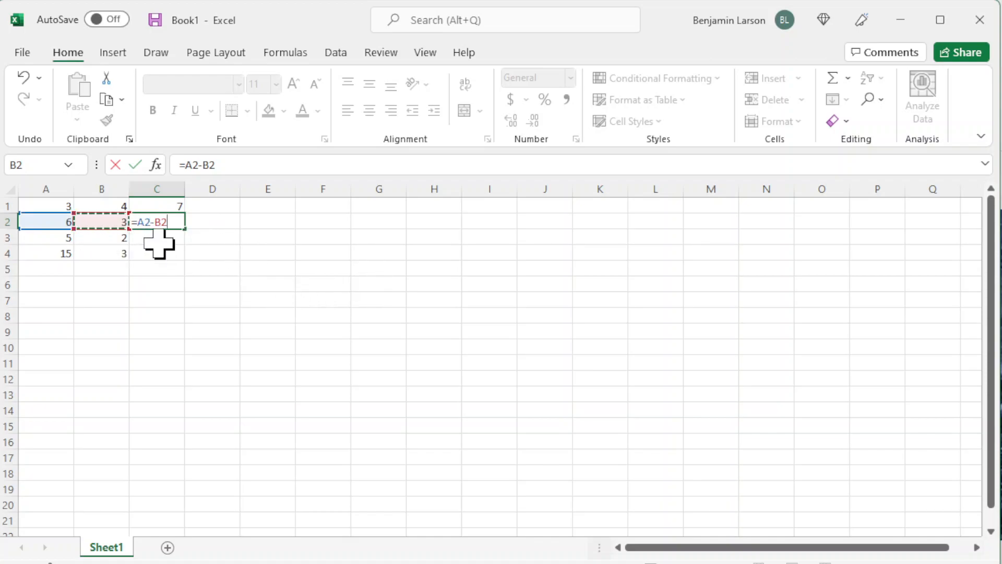
{"action": "key", "text": "Return"}
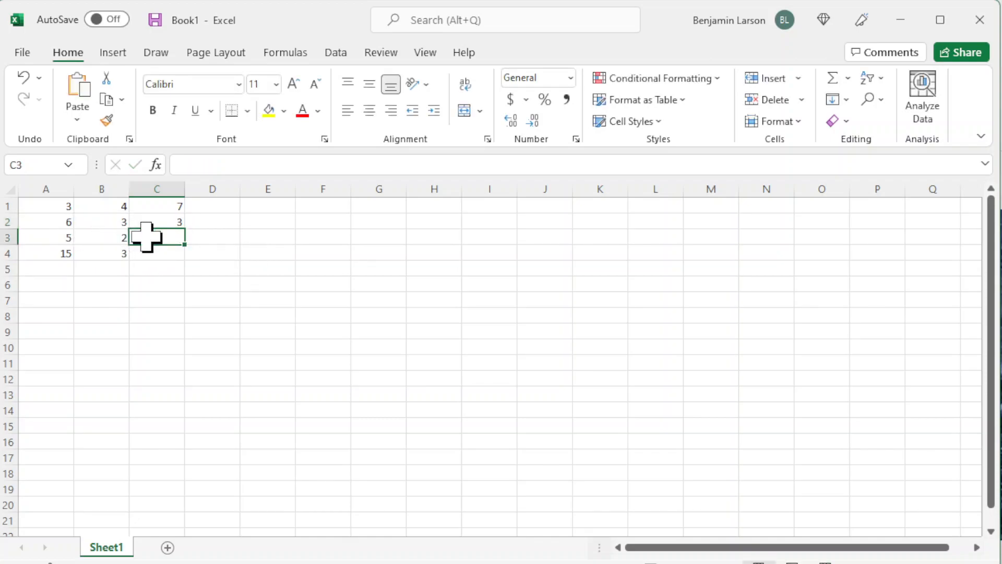
{"action": "type", "text": "="}
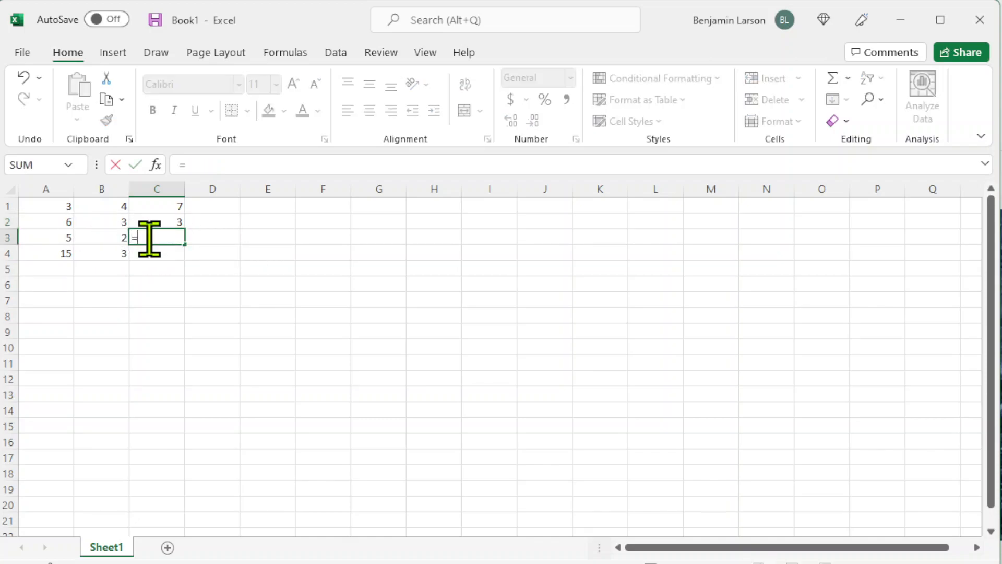
{"action": "left_click", "coordinate": [70, 205]}
{"action": "type", "text": "-"}
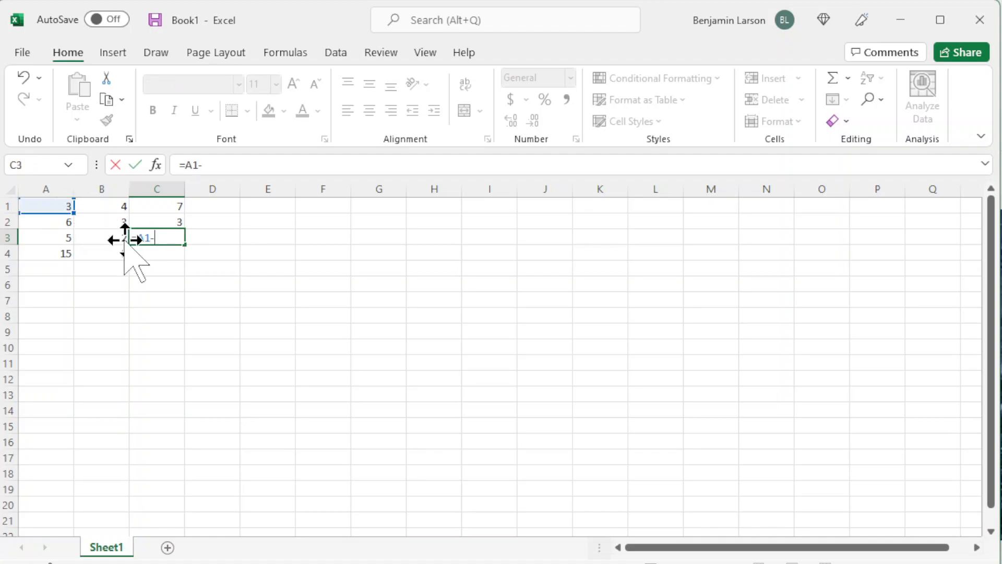
{"action": "left_click", "coordinate": [112, 239]}
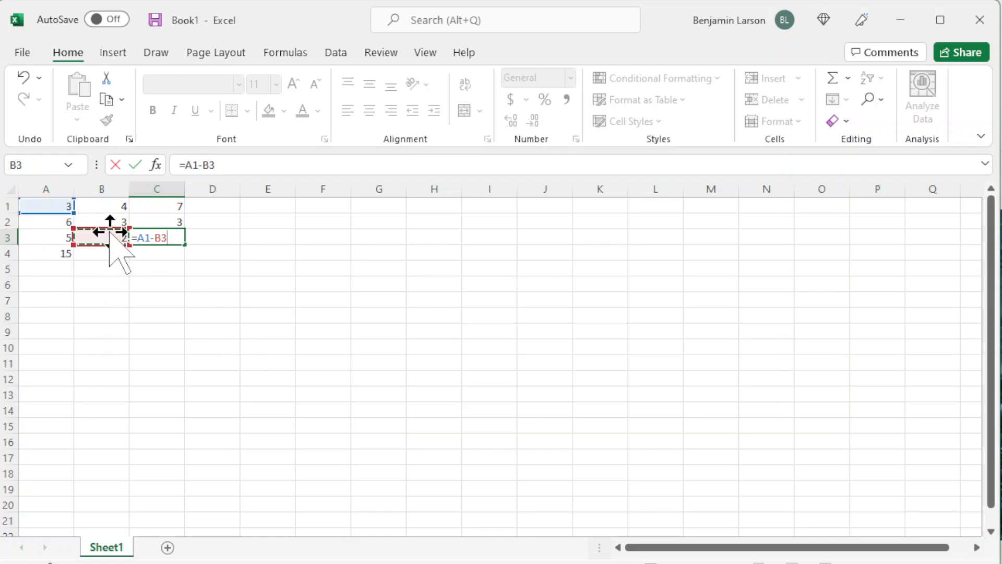
{"action": "key", "text": "BackSpace"}
{"action": "key", "text": "BackSpace"}
{"action": "key", "text": "BackSpace"}
{"action": "key", "text": "BackSpace"}
{"action": "key", "text": "BackSpace"}
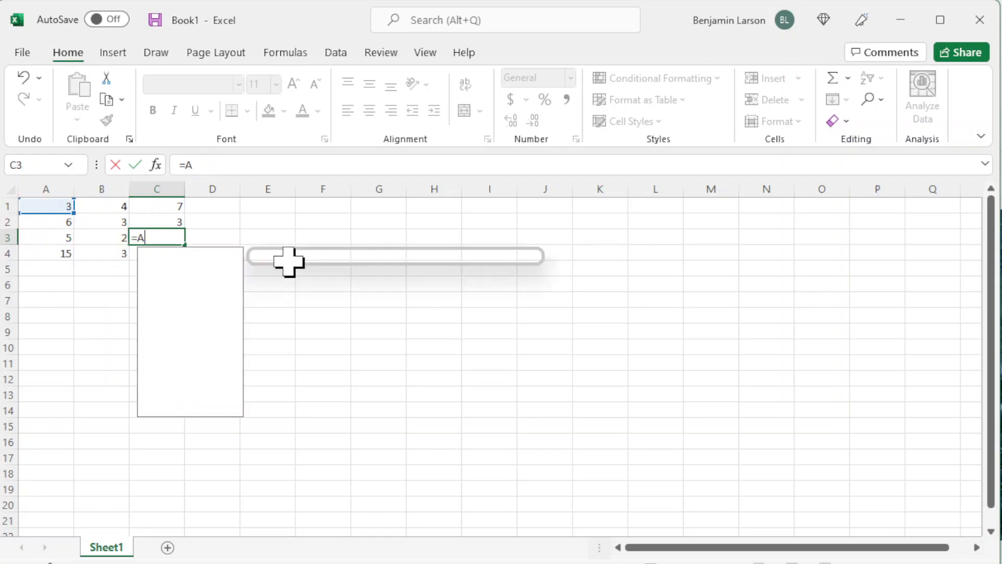
- Complete the formula in cell C3 as =A3*B3 to multiply the two numbers in row 3
{"action": "left_click", "coordinate": [60, 240]}
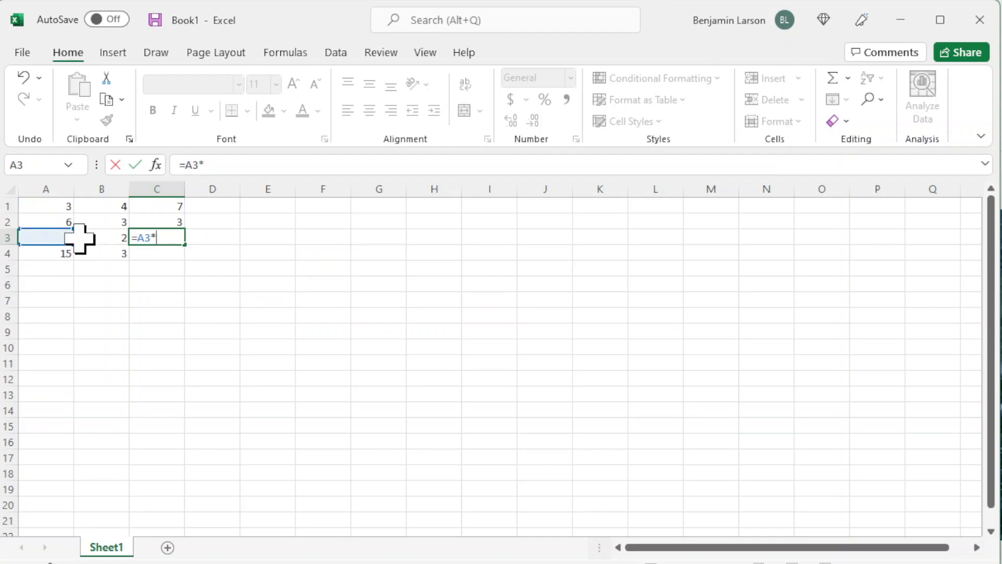
{"action": "left_click", "coordinate": [103, 238]}
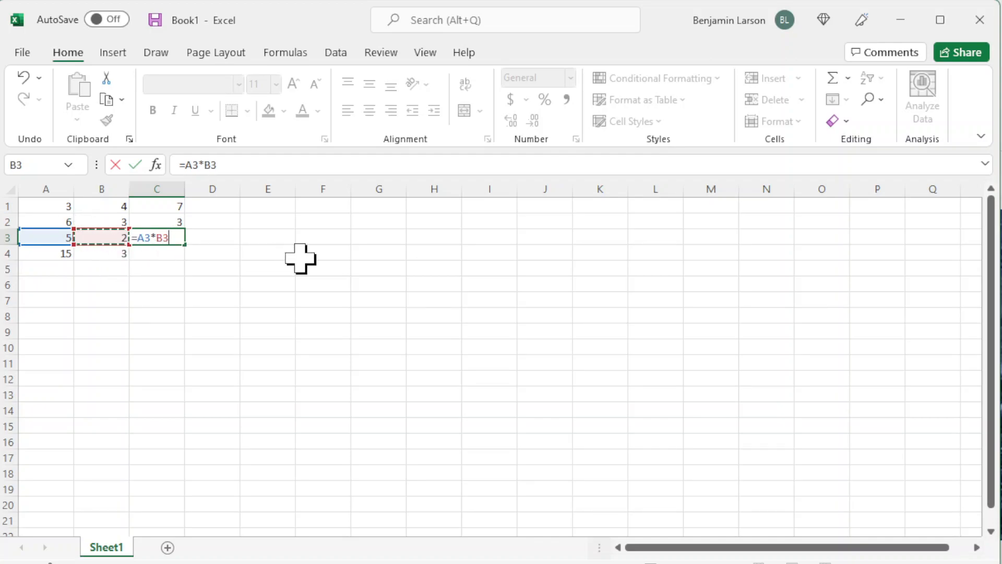
{"action": "key", "text": "Return"}
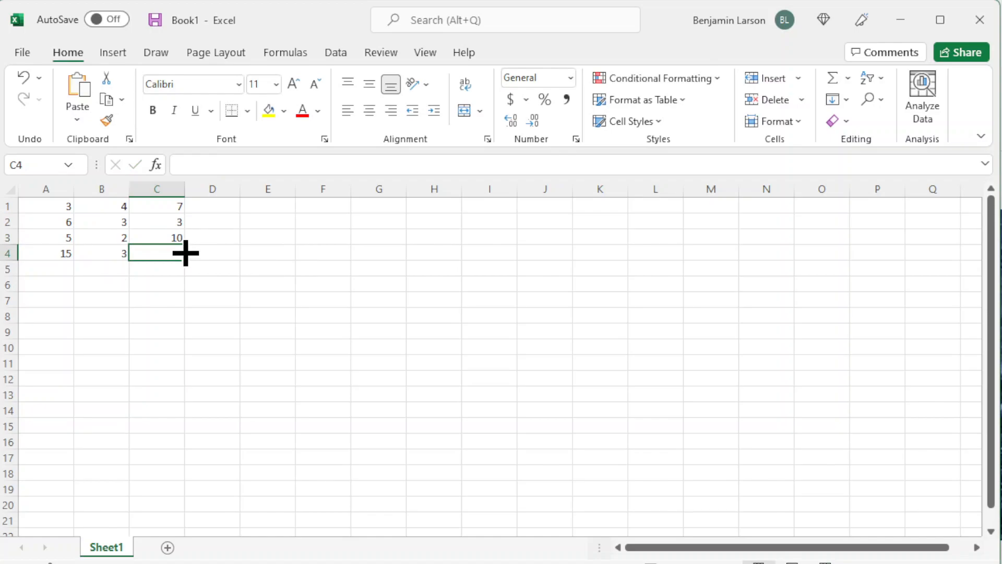
- Enter the formula =A4/B4 in cell C4 to divide the two numbers in row 4
{"action": "type", "text": "="}
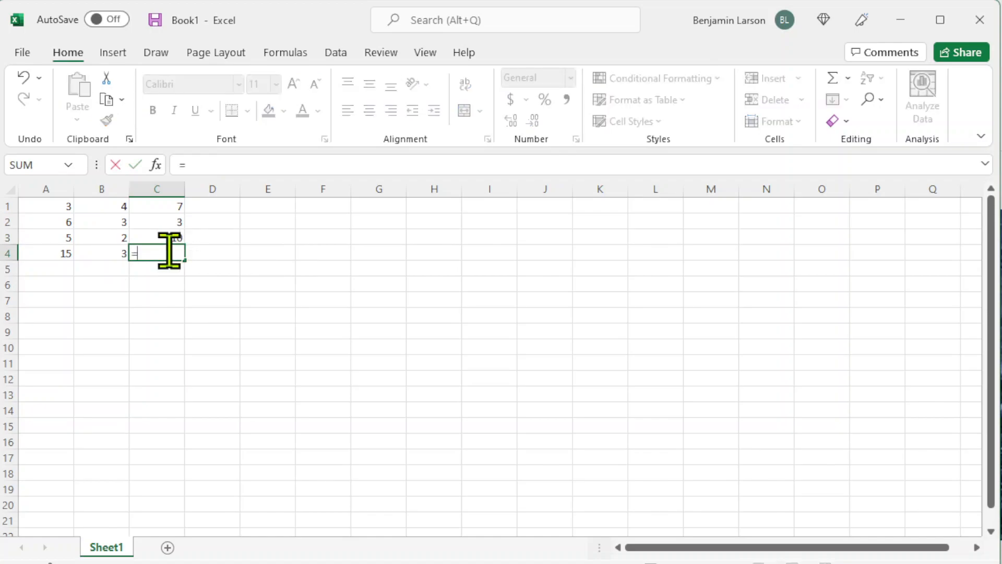
{"action": "left_click", "coordinate": [59, 252]}
{"action": "type", "text": "/"}
{"action": "left_click", "coordinate": [100, 253]}
{"action": "key", "text": "Return"}
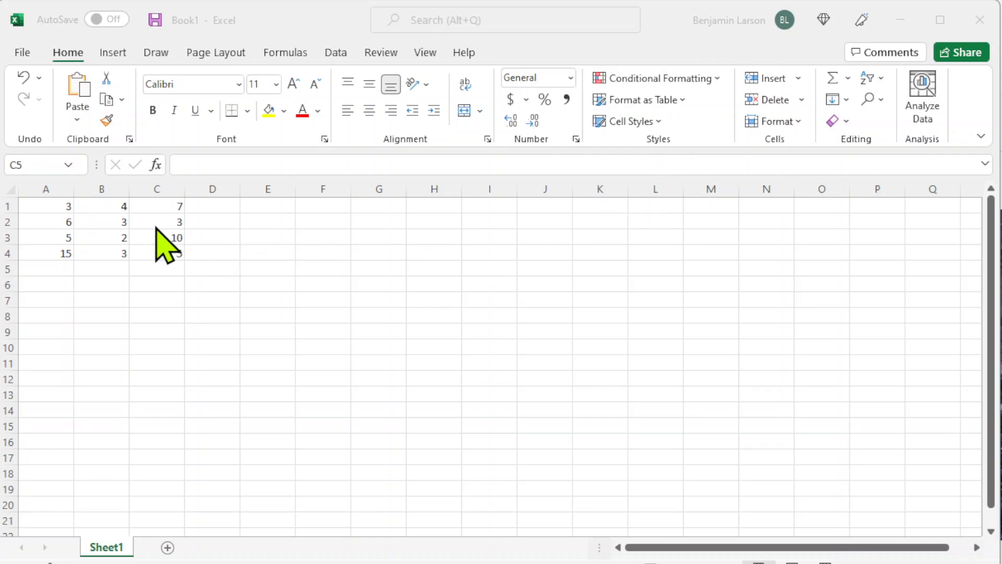
{"action": "left_click", "coordinate": [161, 208]}
{"action": "left_click_drag", "start_coordinate": [185, 213], "coordinate": [165, 255]}
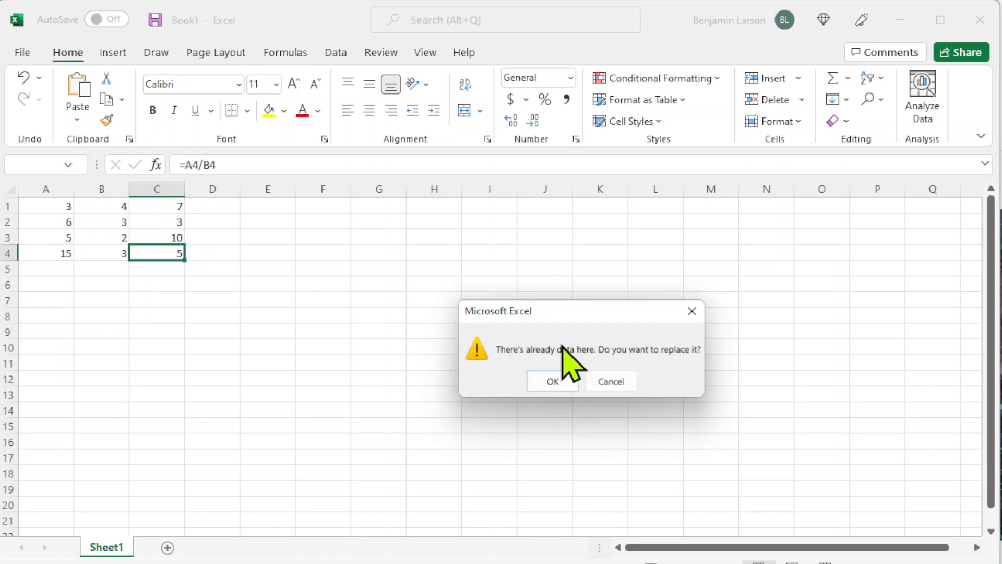
{"action": "left_click", "coordinate": [606, 374]}
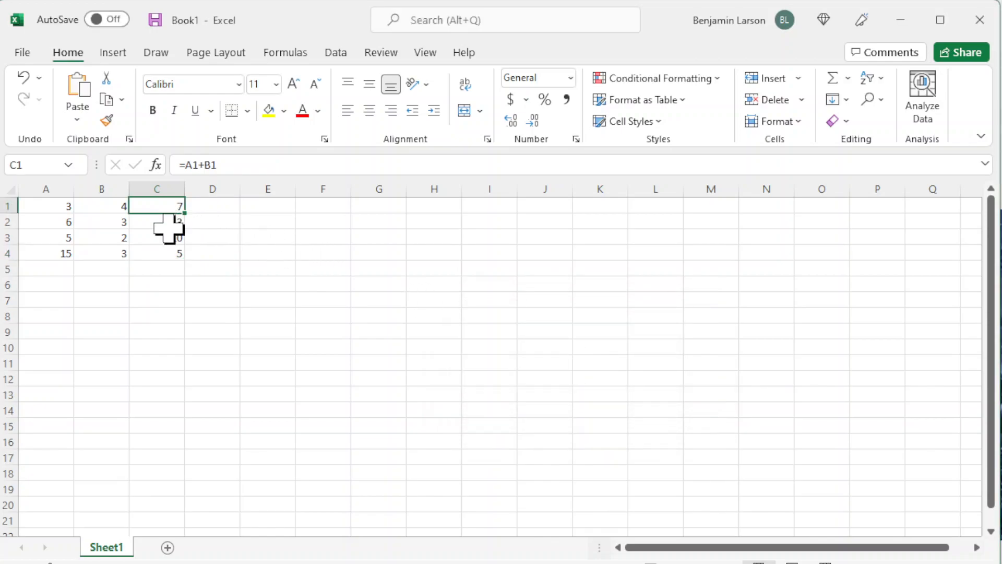
- Delete the whole of column C with its formulas
{"action": "left_click", "coordinate": [165, 189]}
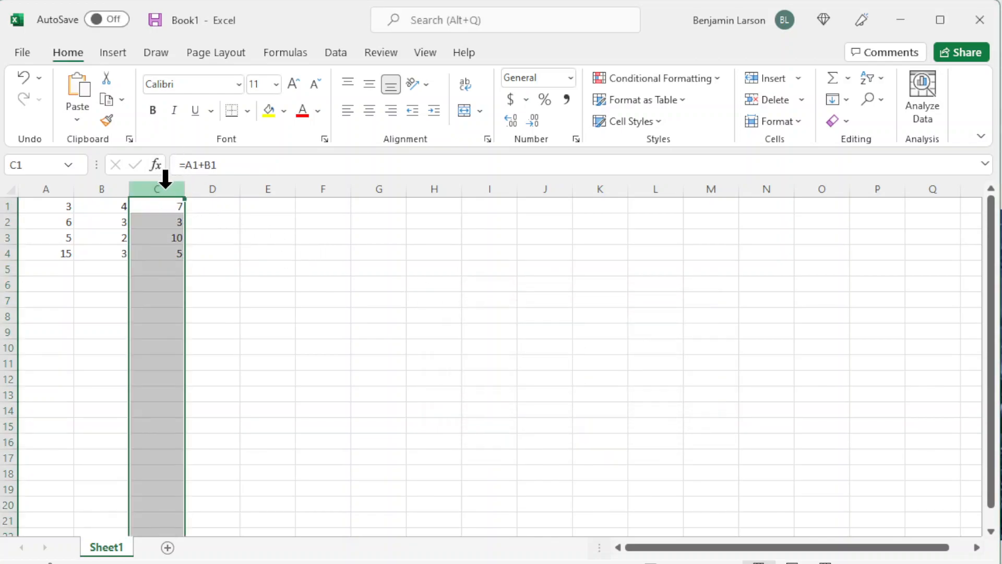
{"action": "right_click", "coordinate": [165, 189]}
{"action": "left_click", "coordinate": [222, 378]}
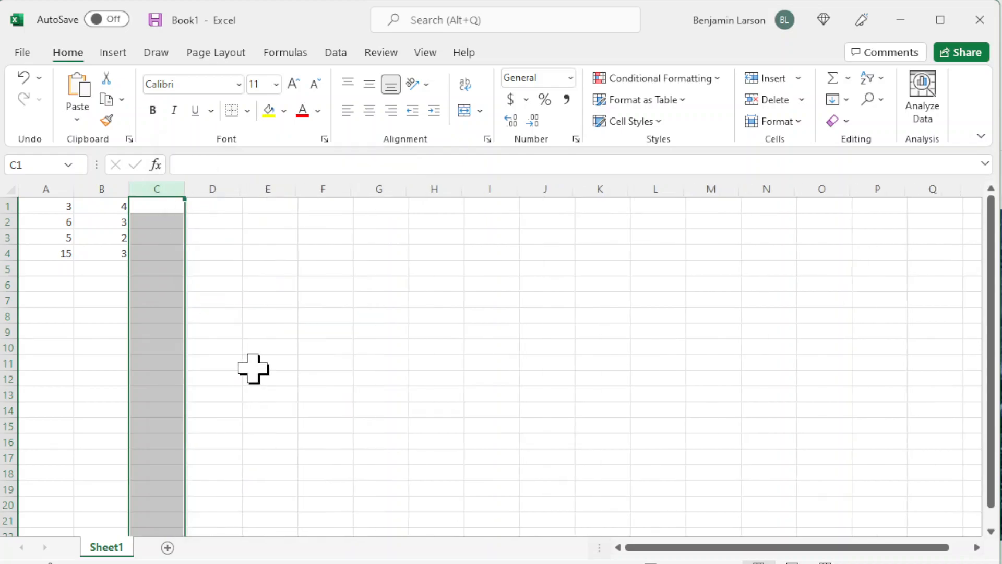
- Enter the formula =A1+B1 in cell C1 and fill it down to C4
{"action": "left_click", "coordinate": [158, 207]}
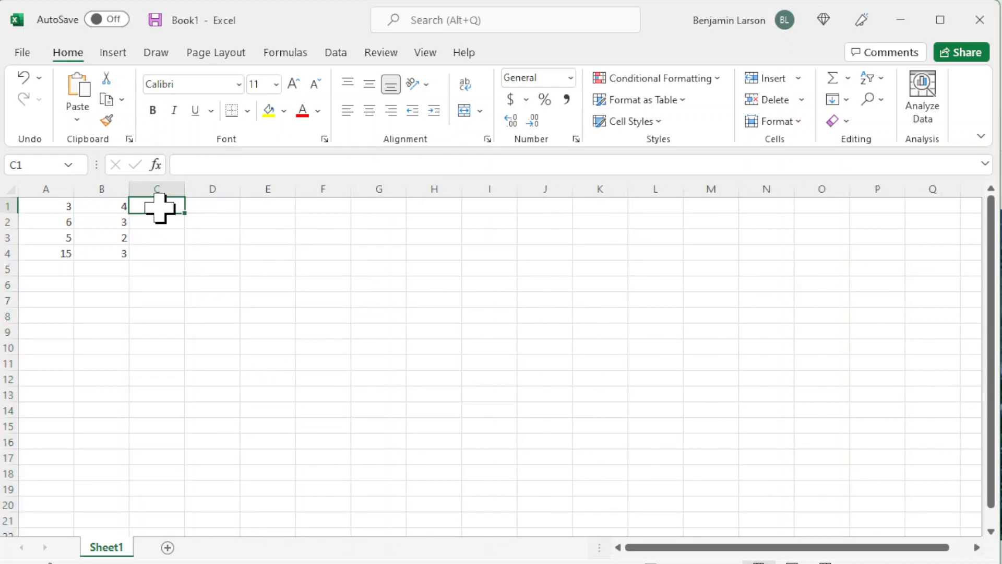
{"action": "type", "text": "="}
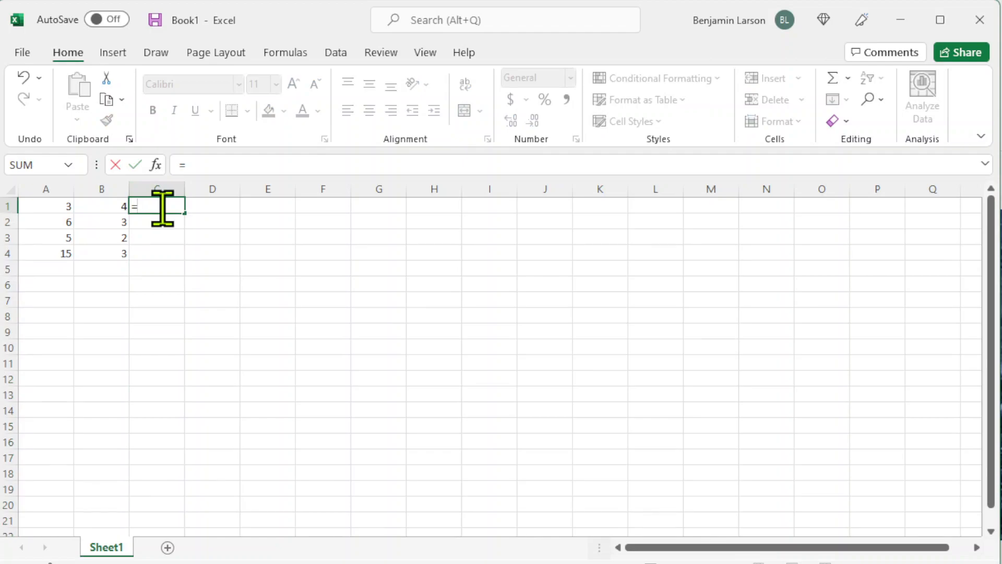
{"action": "left_click", "coordinate": [37, 206]}
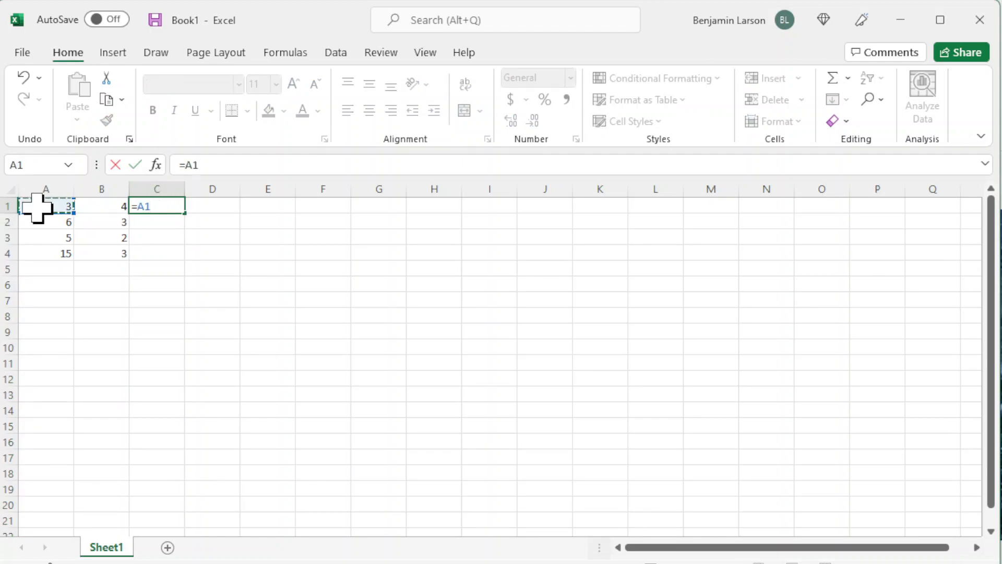
{"action": "type", "text": "+"}
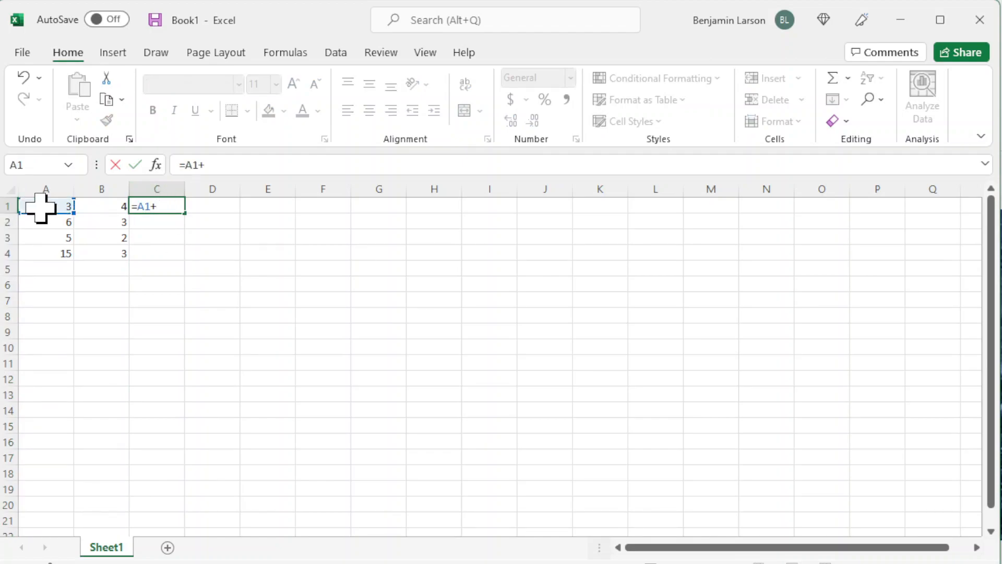
{"action": "left_click", "coordinate": [103, 208]}
{"action": "key", "text": "Return"}
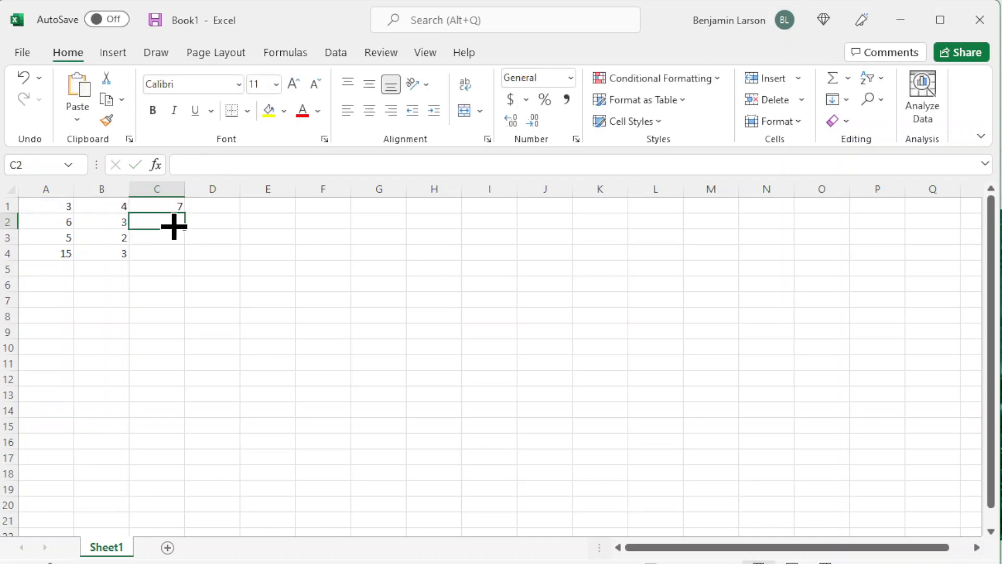
{"action": "left_click", "coordinate": [174, 205]}
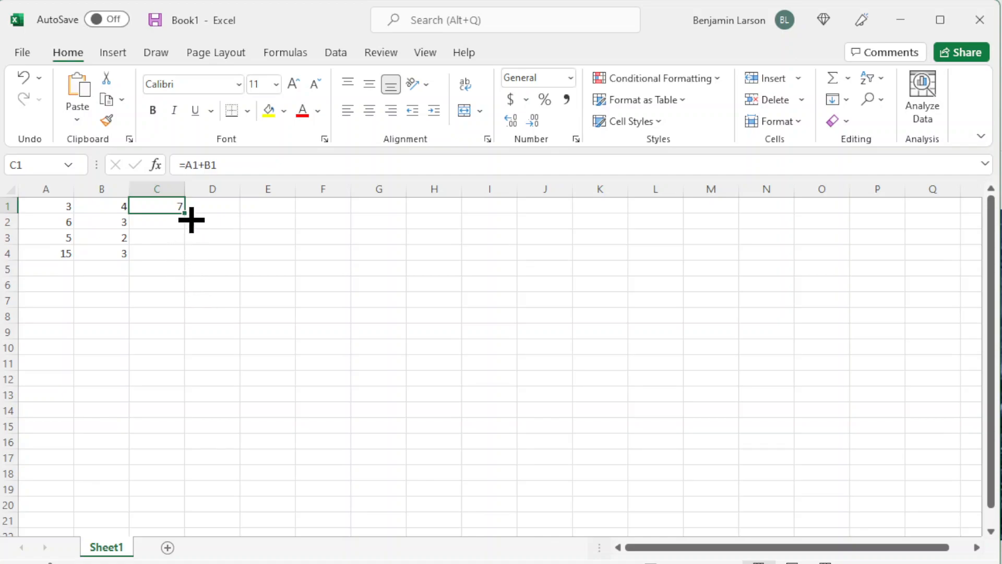
{"action": "left_click_drag", "start_coordinate": [190, 219], "coordinate": [188, 259]}
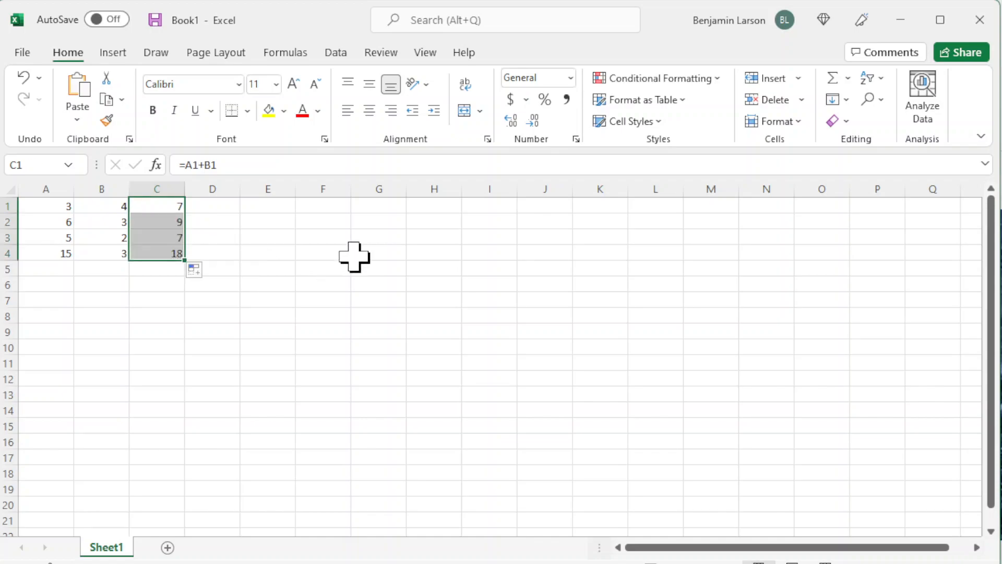
- Inspect the filled formulas in cells C1 to C4 to see how their row references differ
{"action": "left_click", "coordinate": [151, 211]}
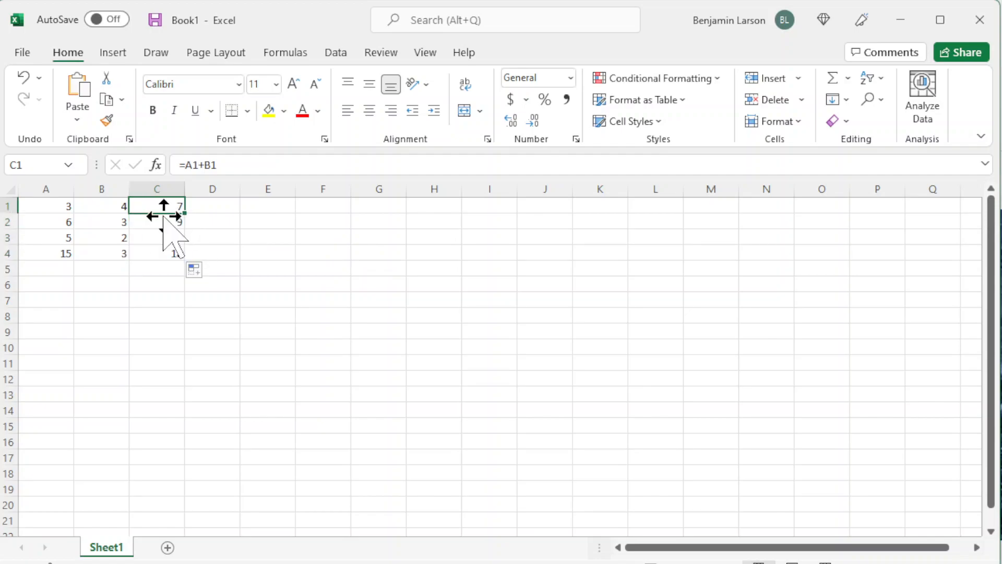
{"action": "left_click", "coordinate": [153, 221]}
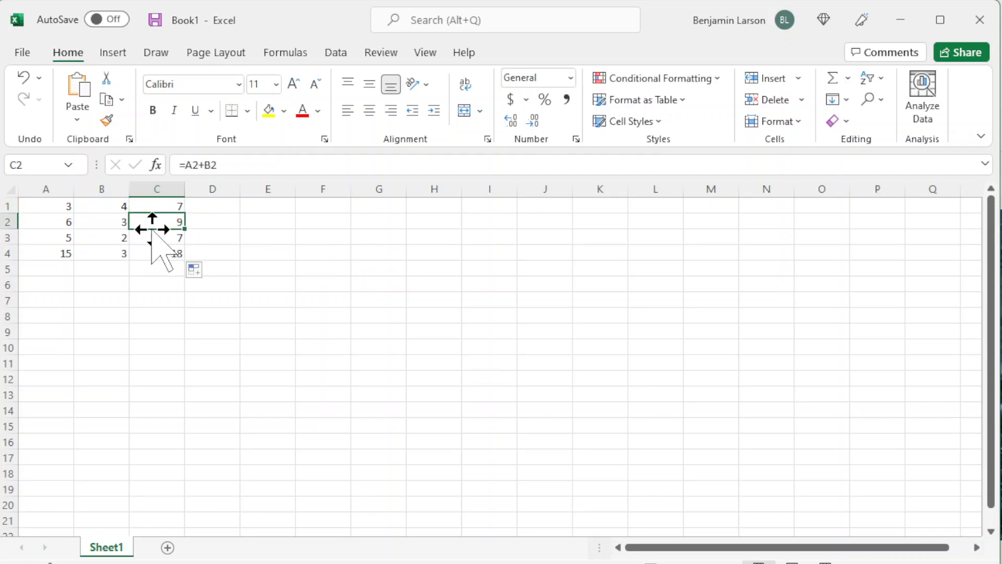
{"action": "left_click", "coordinate": [145, 236]}
{"action": "left_click", "coordinate": [148, 251]}
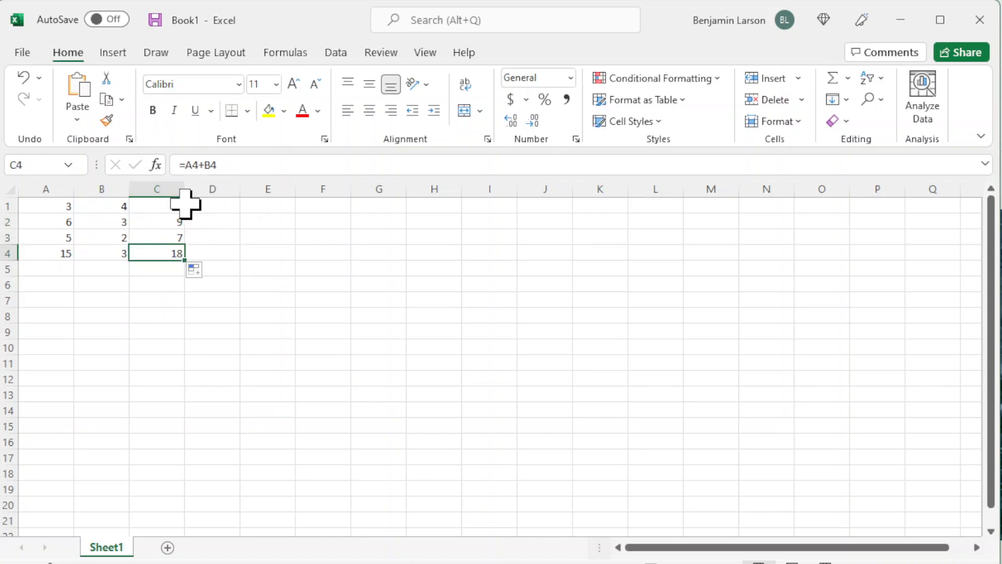
{"action": "left_click", "coordinate": [157, 239]}
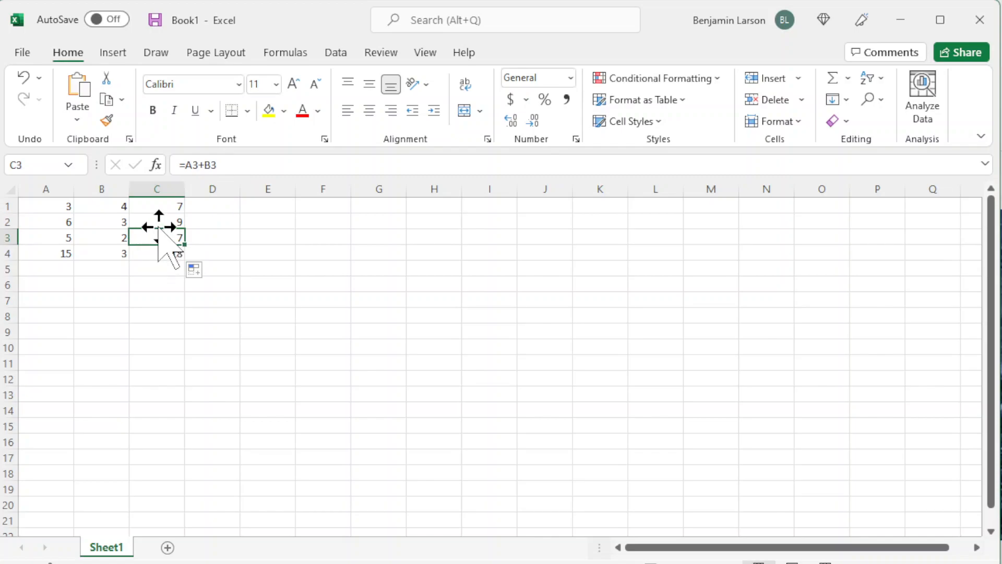
{"action": "left_click", "coordinate": [156, 221]}
- Change the formula in cell C1 to =A$1+B1, locking the row of A1, and fill it down to C4
{"action": "left_click", "coordinate": [157, 205]}
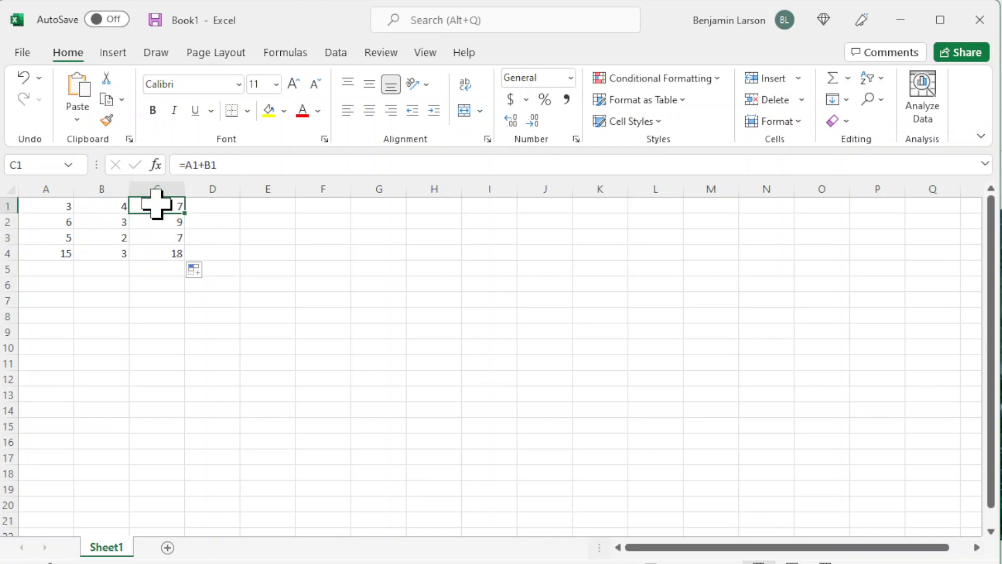
{"action": "left_click", "coordinate": [195, 165]}
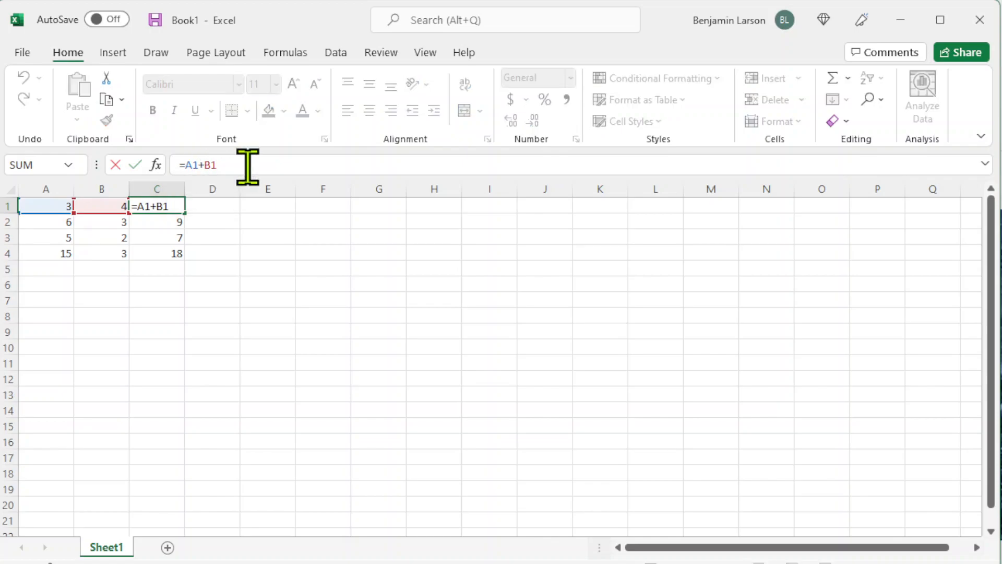
{"action": "type", "text": "$"}
{"action": "key", "text": "Return"}
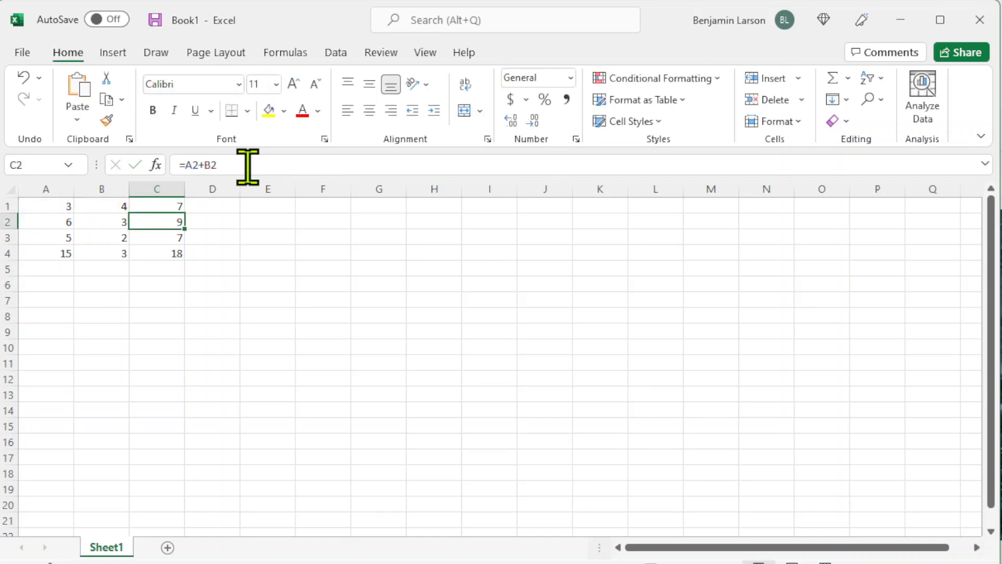
{"action": "left_click", "coordinate": [177, 209]}
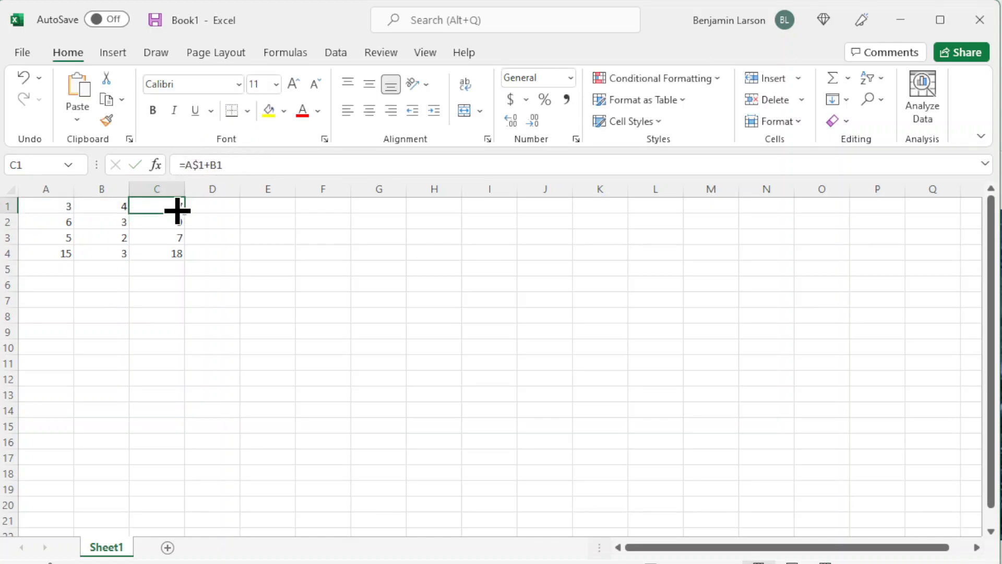
{"action": "left_click_drag", "start_coordinate": [184, 216], "coordinate": [183, 264]}
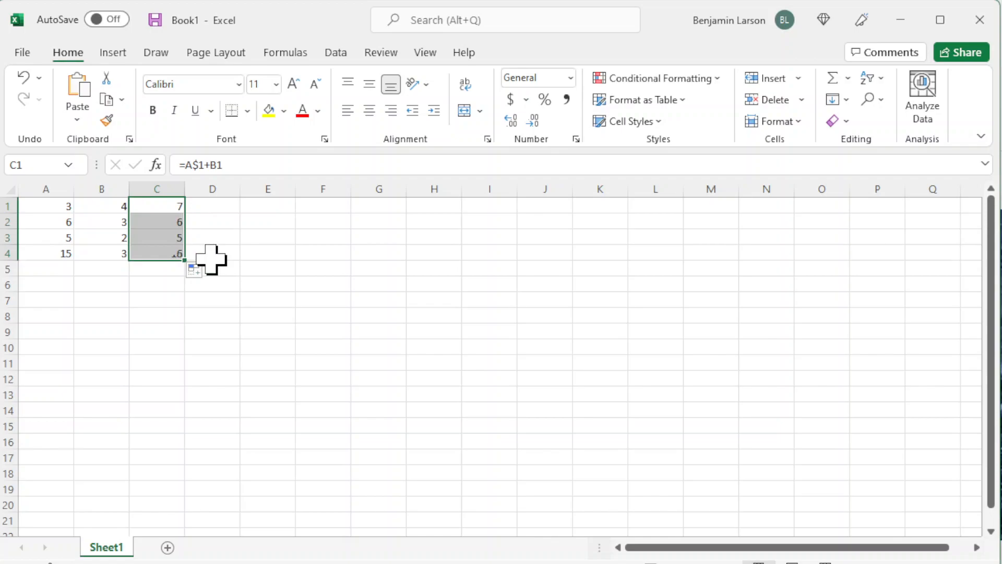
- Inspect the formulas in cells C2 and C3 and the cells they reference
{"action": "left_click", "coordinate": [166, 223]}
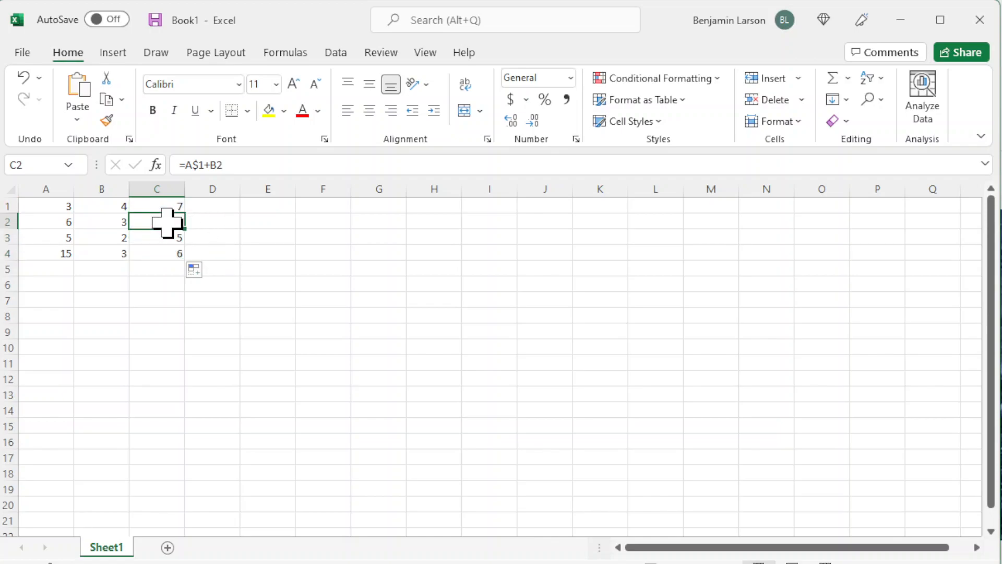
{"action": "left_click", "coordinate": [205, 167]}
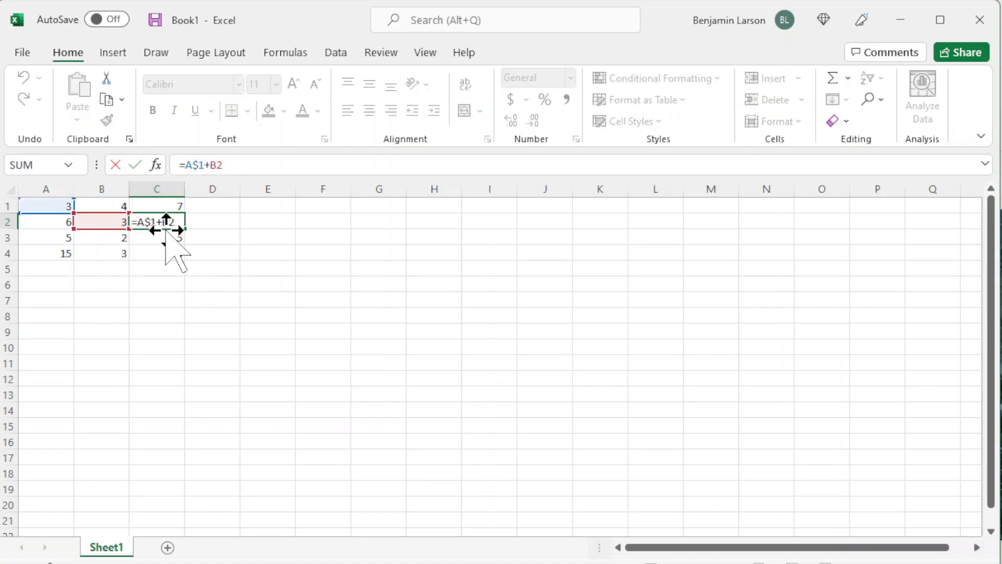
{"action": "key", "text": "Return"}
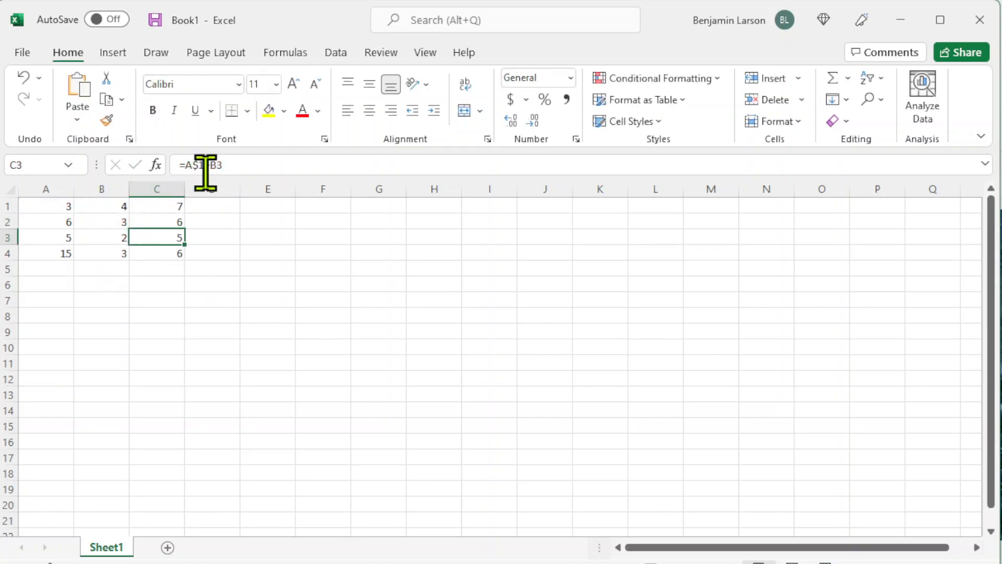
{"action": "left_click", "coordinate": [206, 164]}
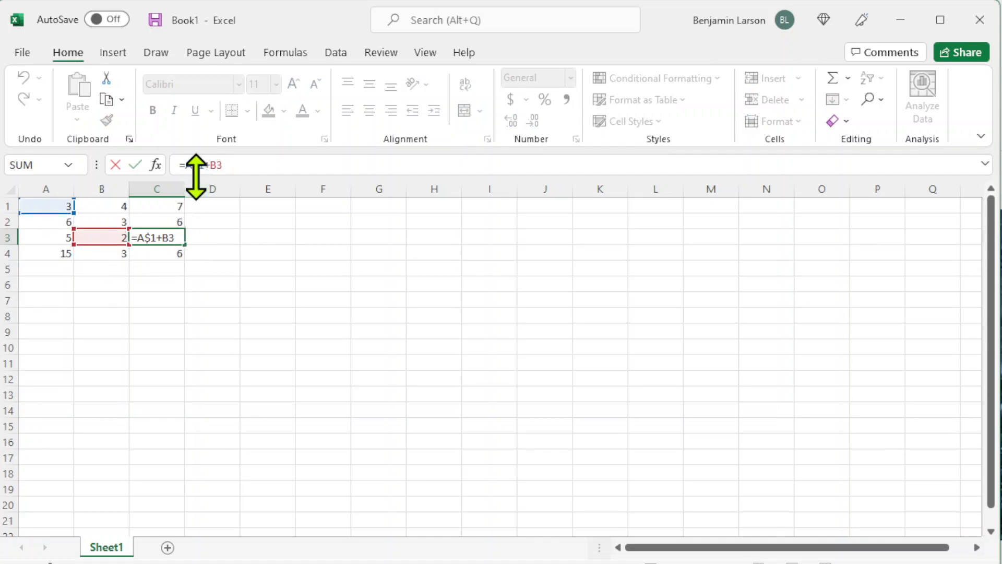
{"action": "left_click", "coordinate": [199, 165]}
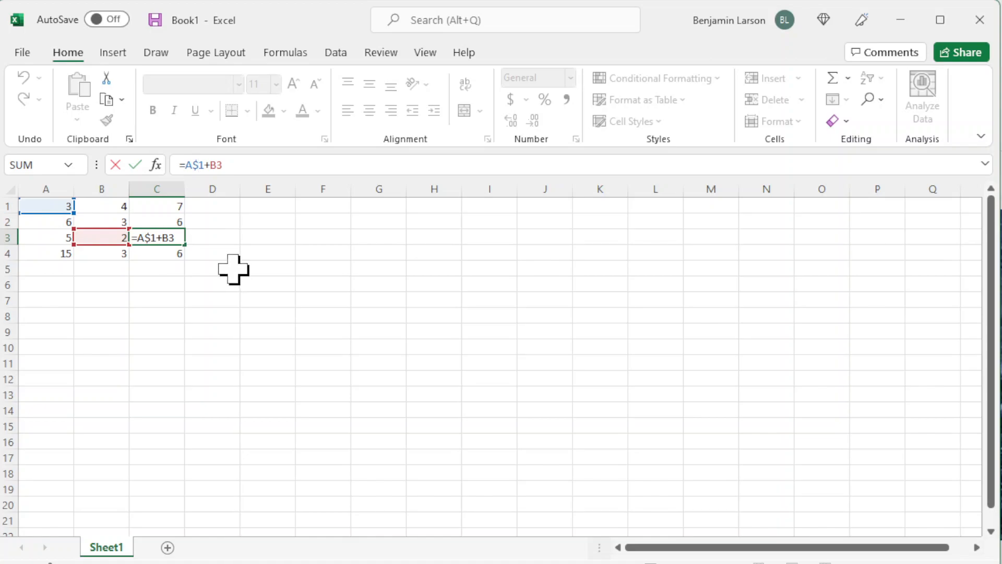
- Enter the formula =SUM(A1:A4) in cell E1 to add up the numbers in column A
{"action": "left_click", "coordinate": [274, 207]}
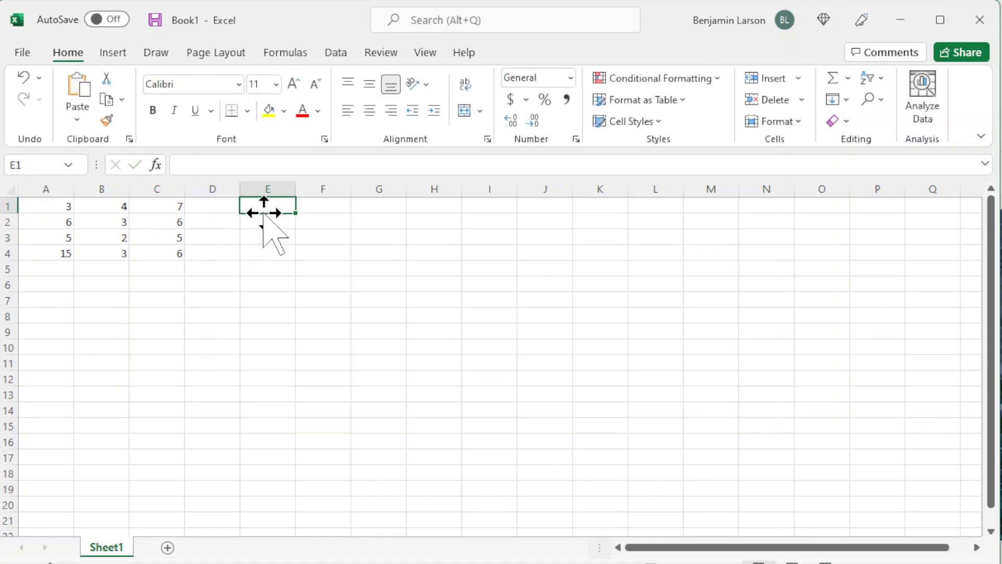
{"action": "type", "text": "=sum"}
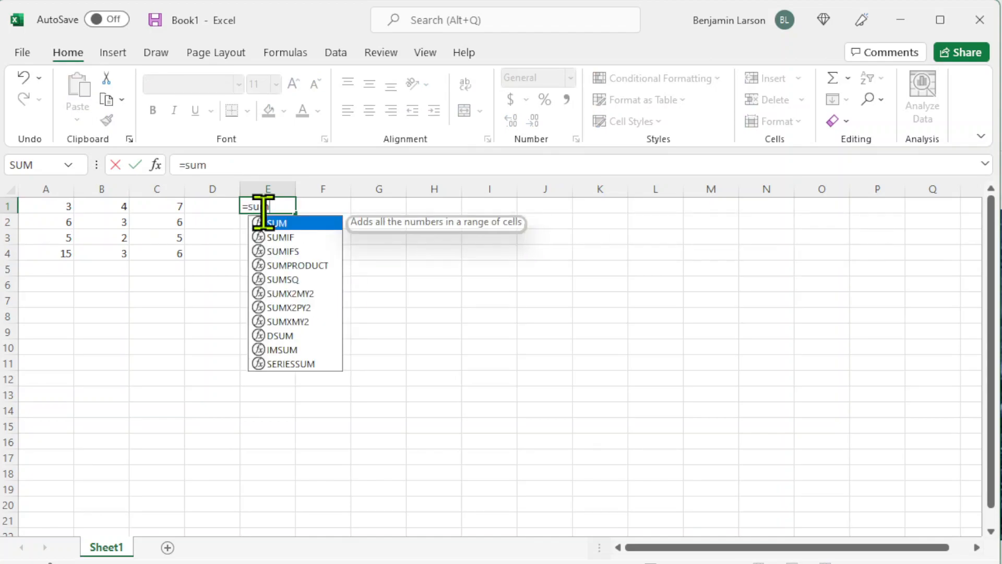
{"action": "type", "text": "("}
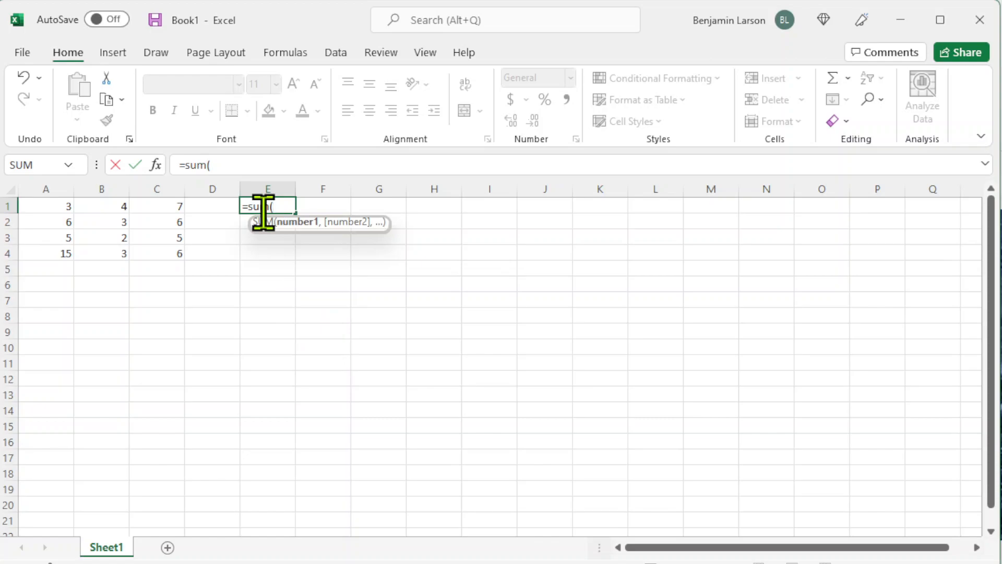
{"action": "left_click_drag", "start_coordinate": [56, 206], "coordinate": [46, 246]}
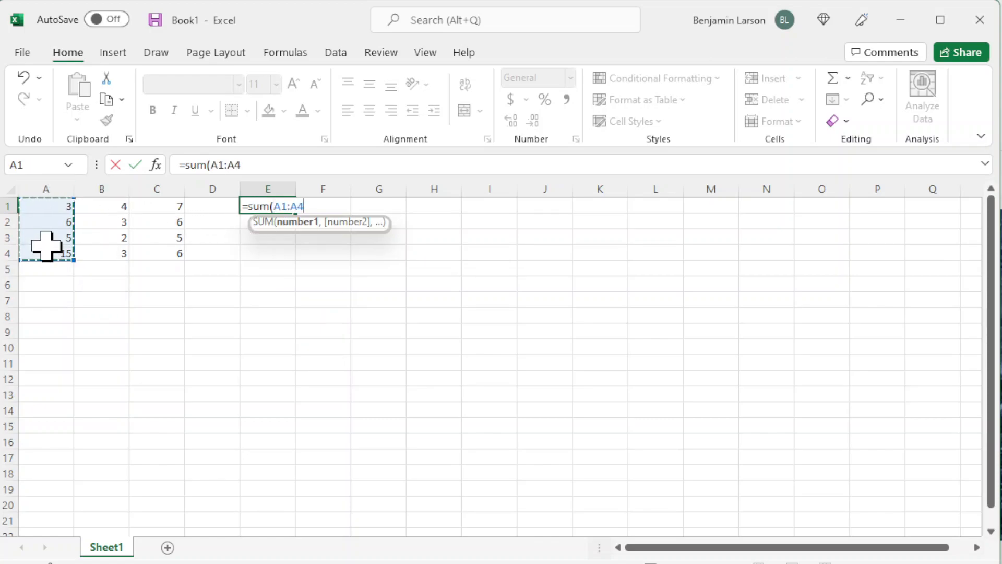
{"action": "type", "text": ")"}
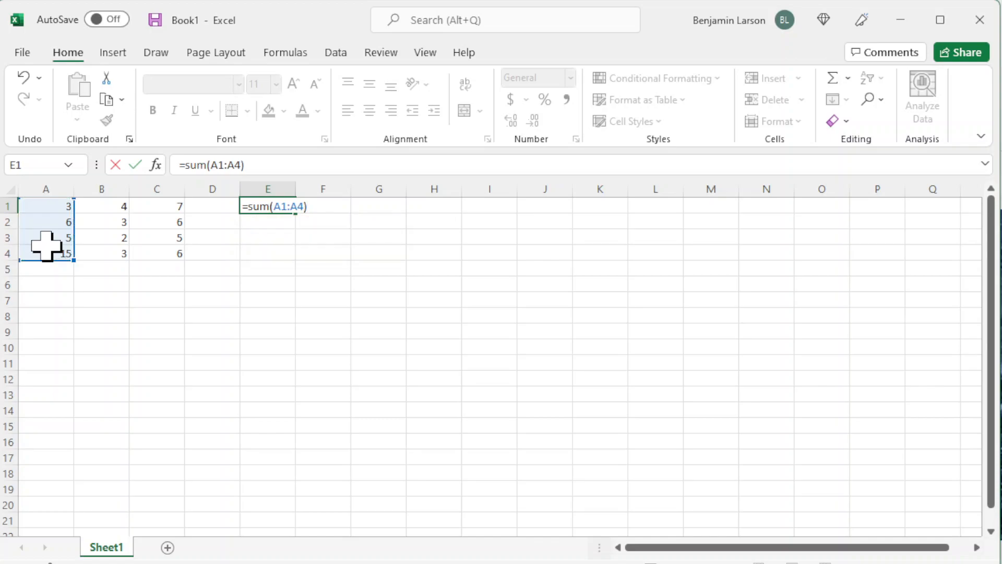
{"action": "key", "text": "Return"}
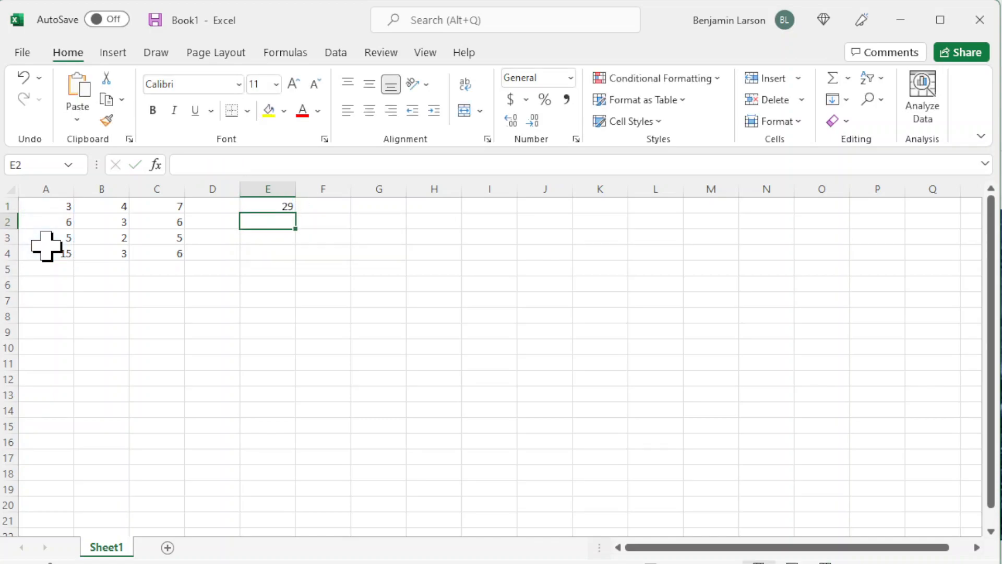
- Inspect the SUM formula in cell E1 and the range it references
{"action": "left_click", "coordinate": [272, 202]}
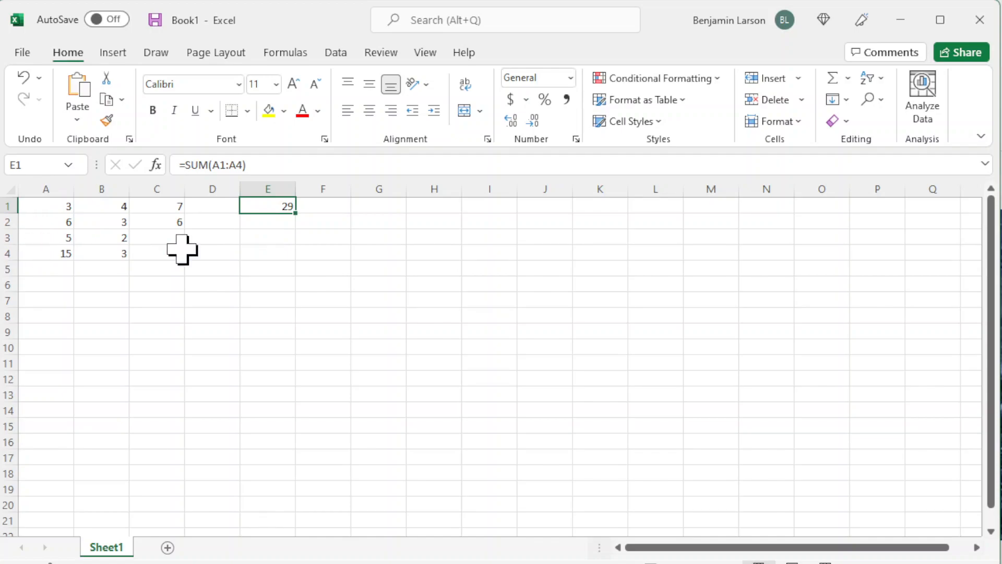
{"action": "left_click", "coordinate": [226, 165]}
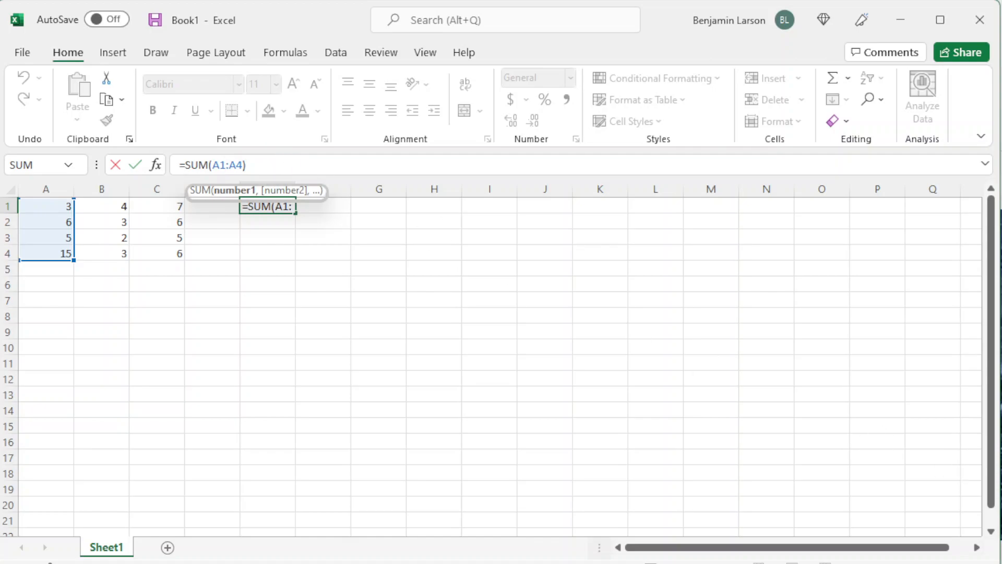
{"action": "key", "text": "Return"}
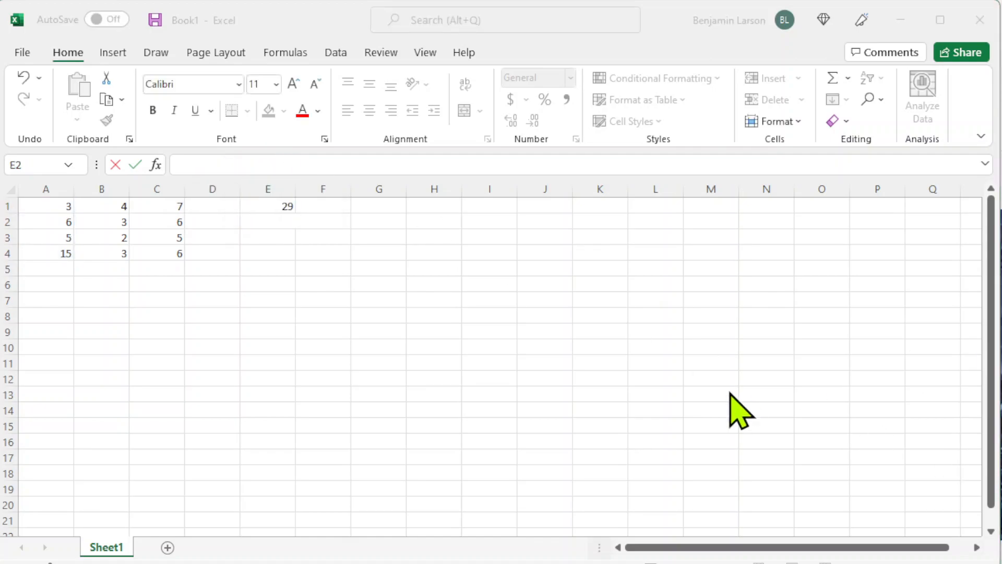
- Enter the formula =SUM(A1:C1) in cell E2 to add up the numbers in row 1
{"action": "double_click", "coordinate": [266, 219]}
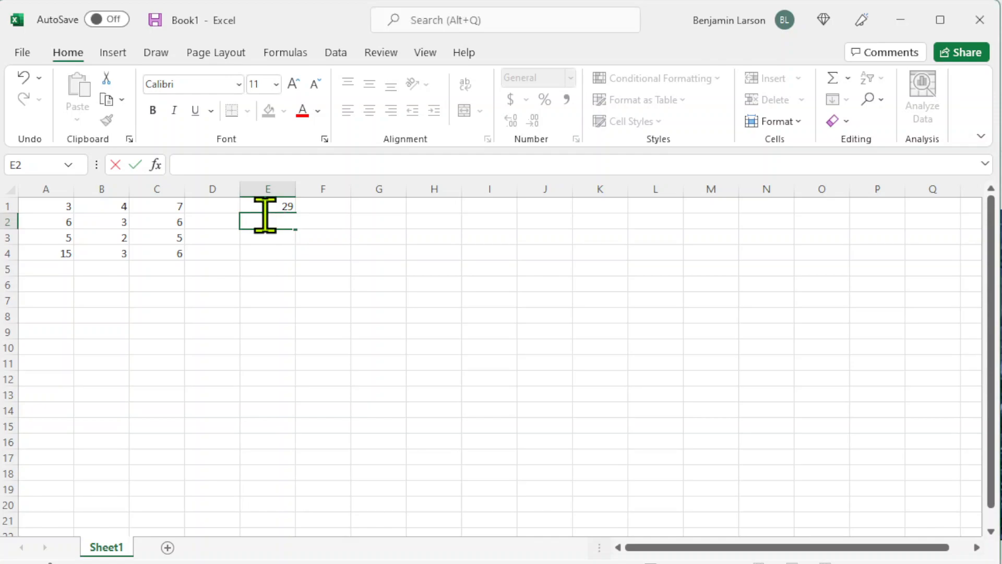
{"action": "type", "text": "=sum("}
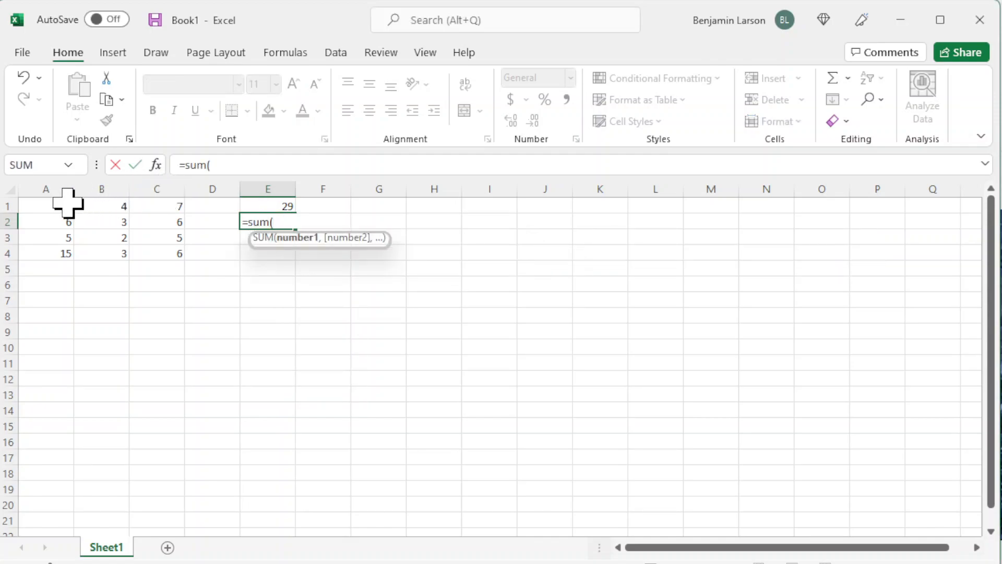
{"action": "left_click_drag", "start_coordinate": [67, 206], "coordinate": [155, 191]}
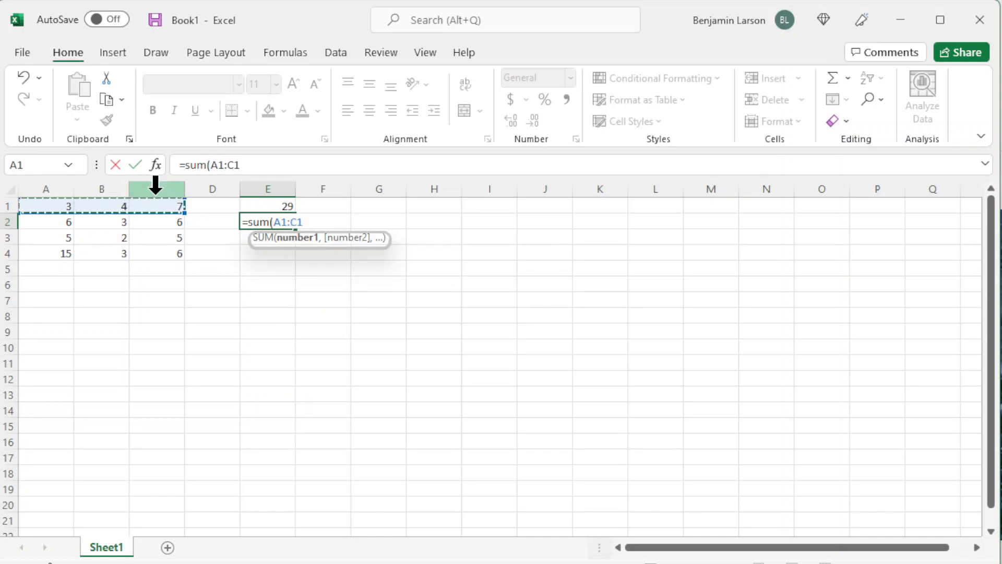
{"action": "type", "text": ")"}
{"action": "key", "text": "Return"}
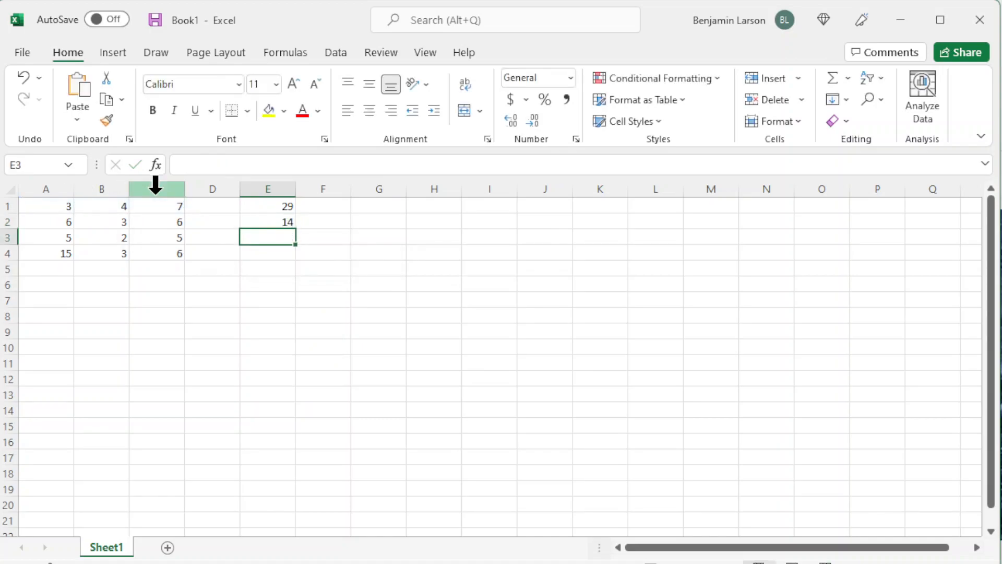
- Enter the formula =SUM(A1:C4) in cell E3 to add up the whole block of numbers
{"action": "type", "text": "=sum)"}
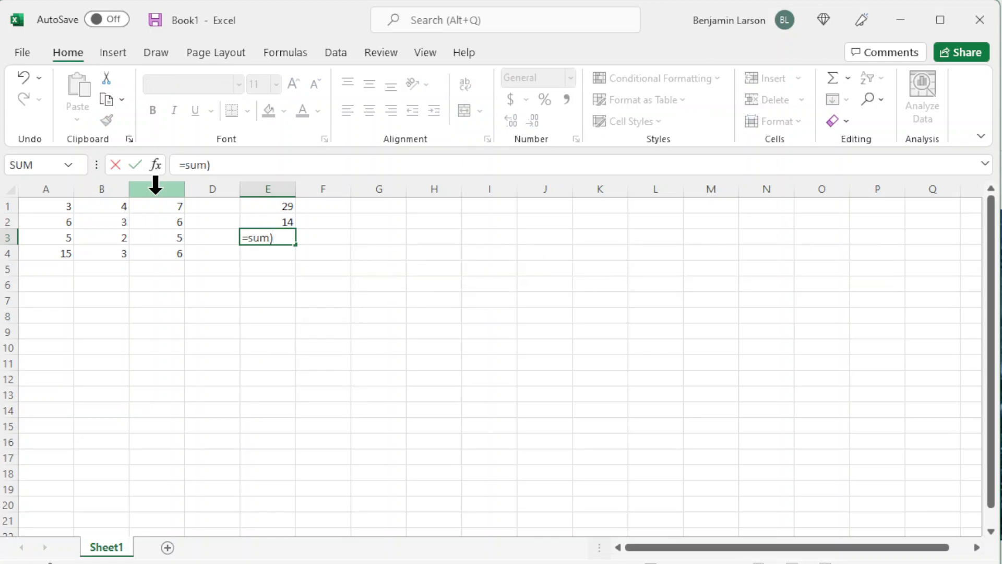
{"action": "key", "text": "BackSpace"}
{"action": "type", "text": "("}
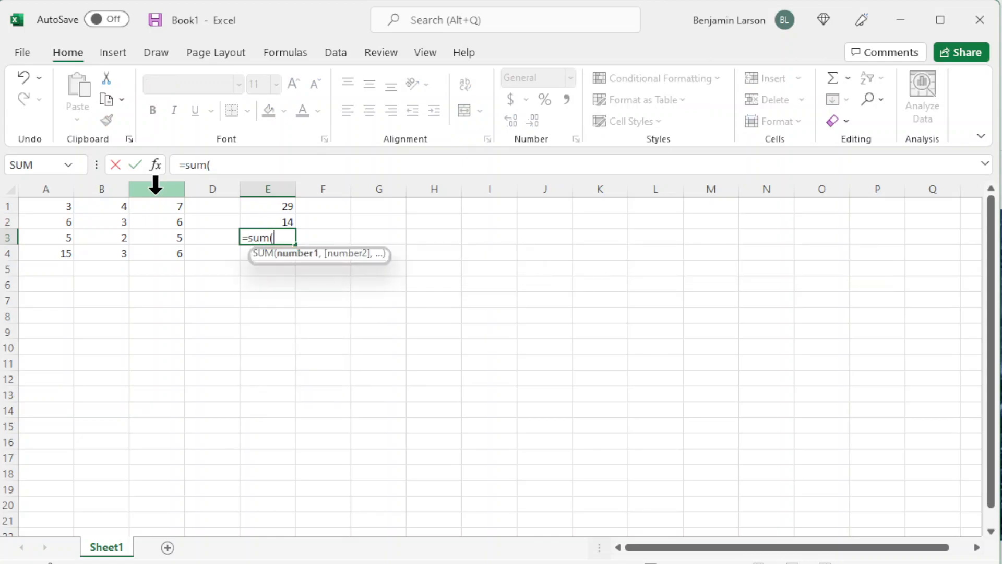
{"action": "left_click_drag", "start_coordinate": [63, 208], "coordinate": [139, 254]}
{"action": "type", "text": ")"}
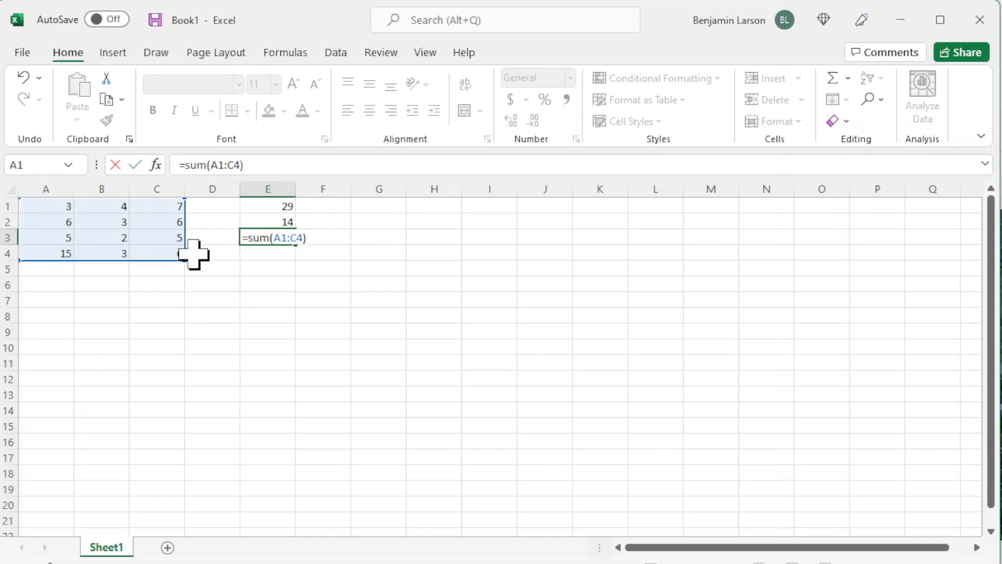
{"action": "key", "text": "Return"}
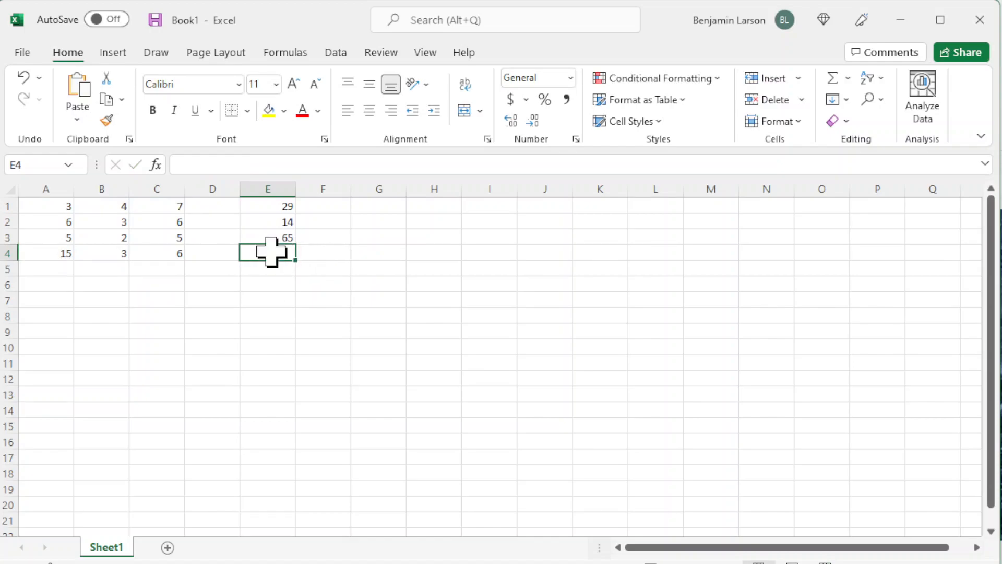
- Enter the formula =PRODUCT(B1:B4) in cell E4 to multiply the numbers in column B
{"action": "type", "text": "=produ"}
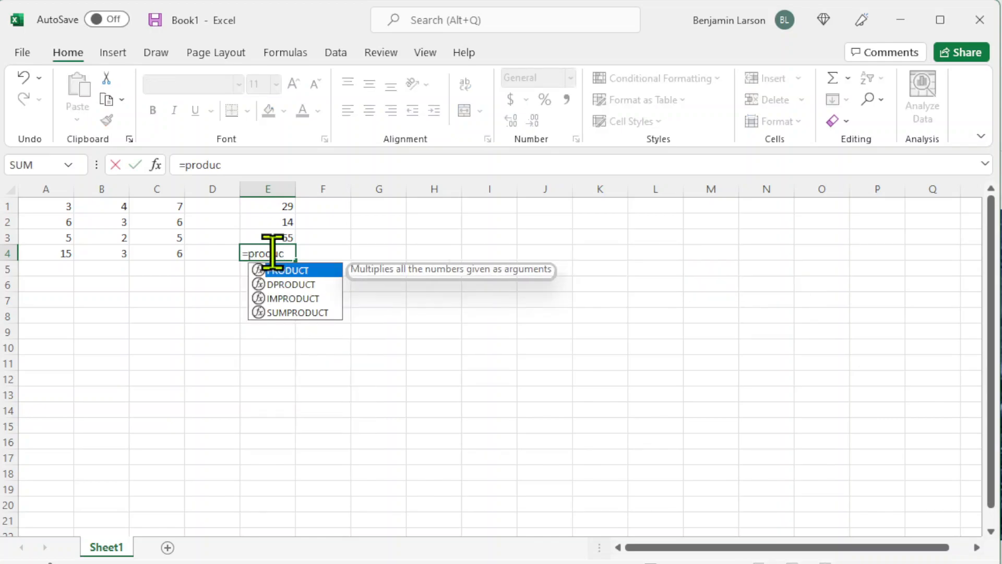
{"action": "type", "text": "cd"}
{"action": "key", "text": "BackSpace"}
{"action": "key", "text": "BackSpace"}
{"action": "key", "text": "Tab"}
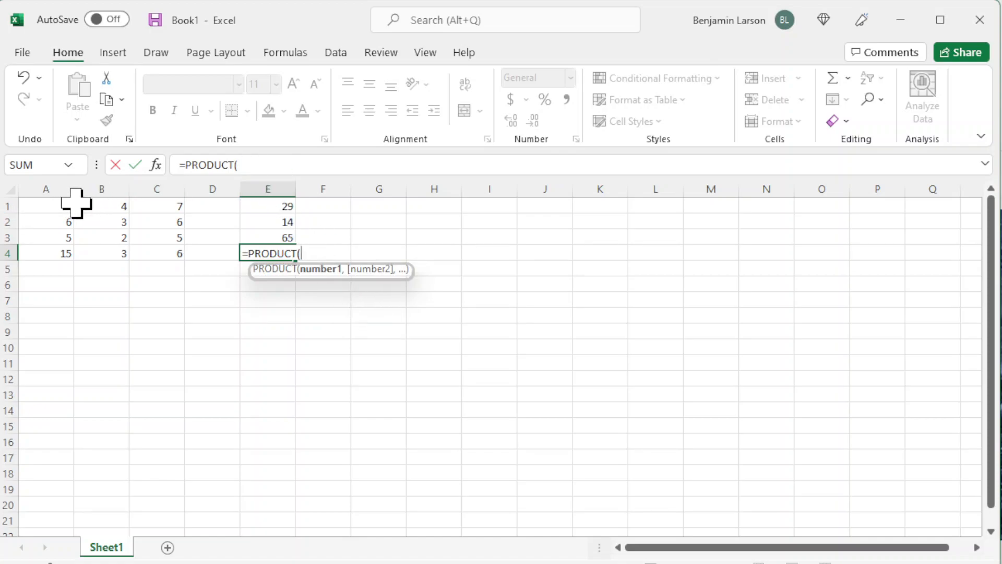
{"action": "left_click_drag", "start_coordinate": [99, 200], "coordinate": [96, 247]}
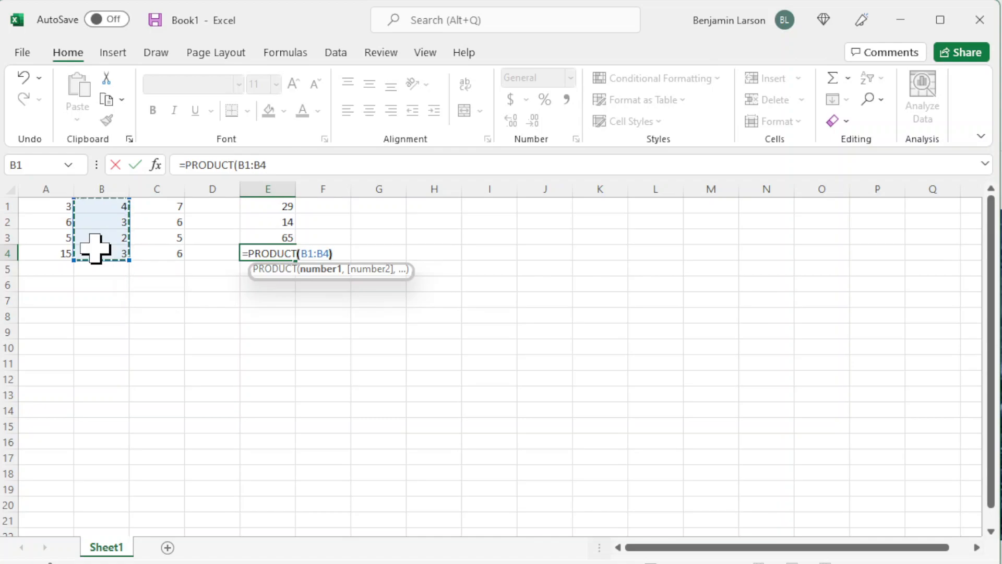
{"action": "key", "text": "Return"}
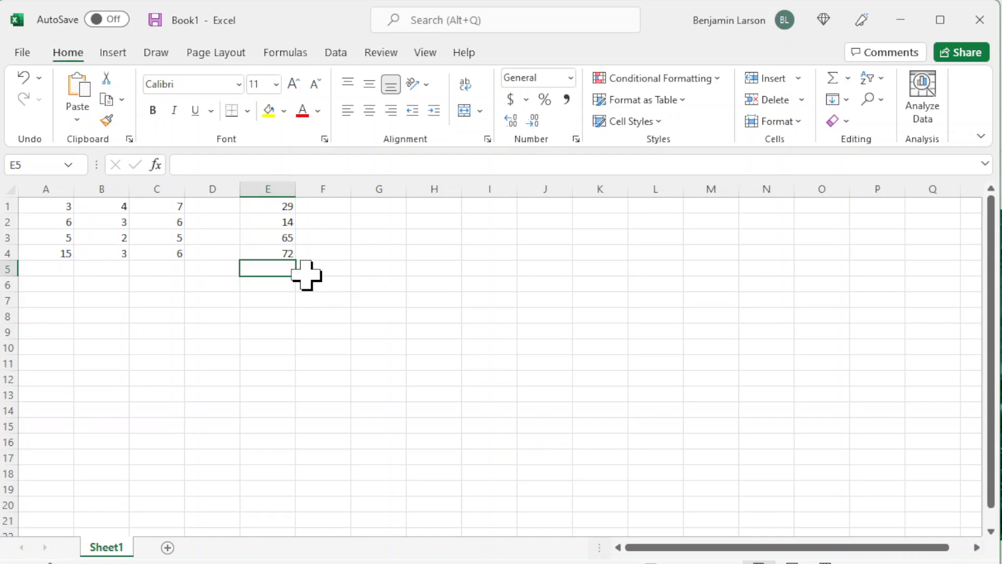
- Enter the formula =AVERAGE(A1:A4) in cell E5 to average the numbers in column A
{"action": "type", "text": "=aver"}
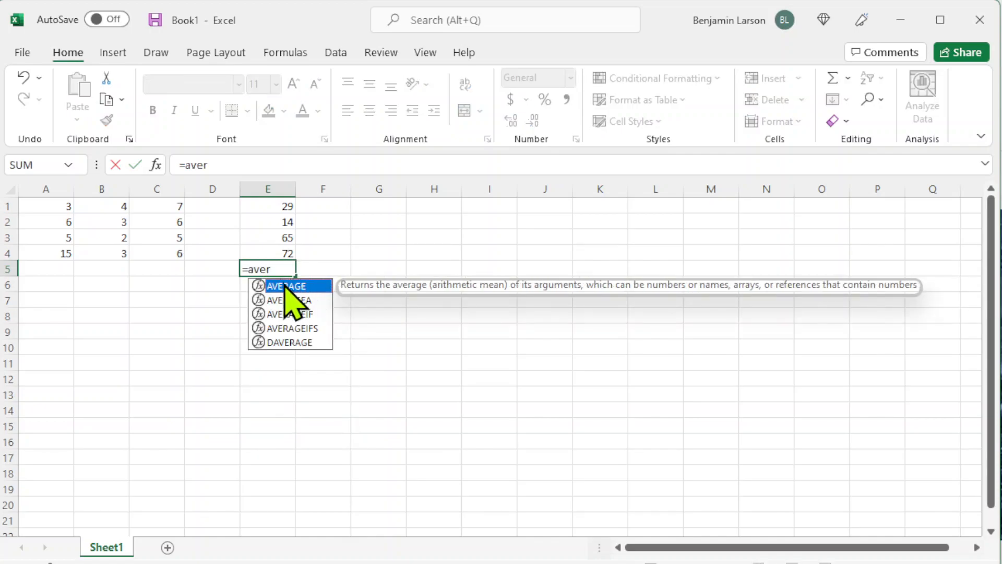
{"action": "double_click", "coordinate": [301, 287]}
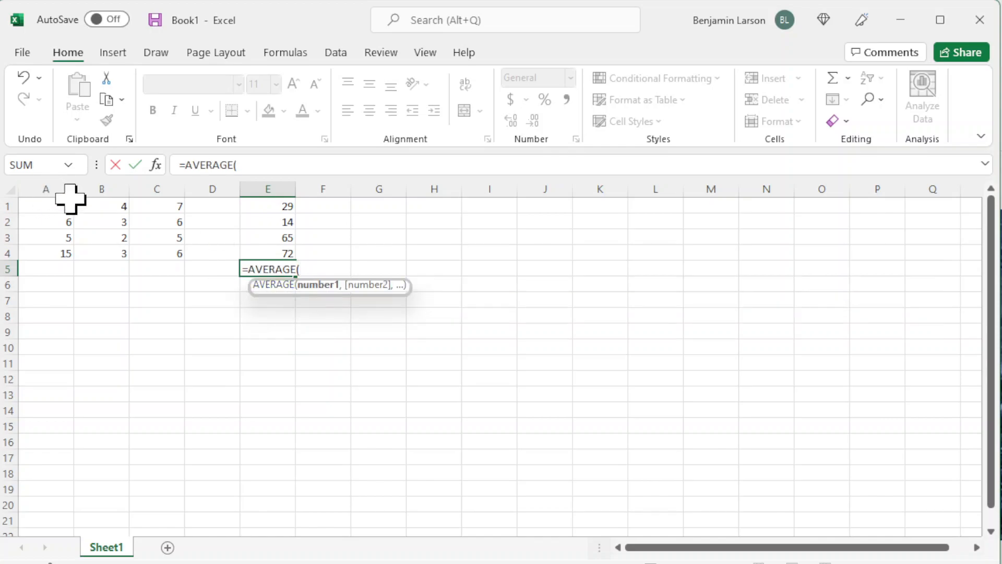
{"action": "left_click_drag", "start_coordinate": [69, 203], "coordinate": [51, 251]}
{"action": "type", "text": ")"}
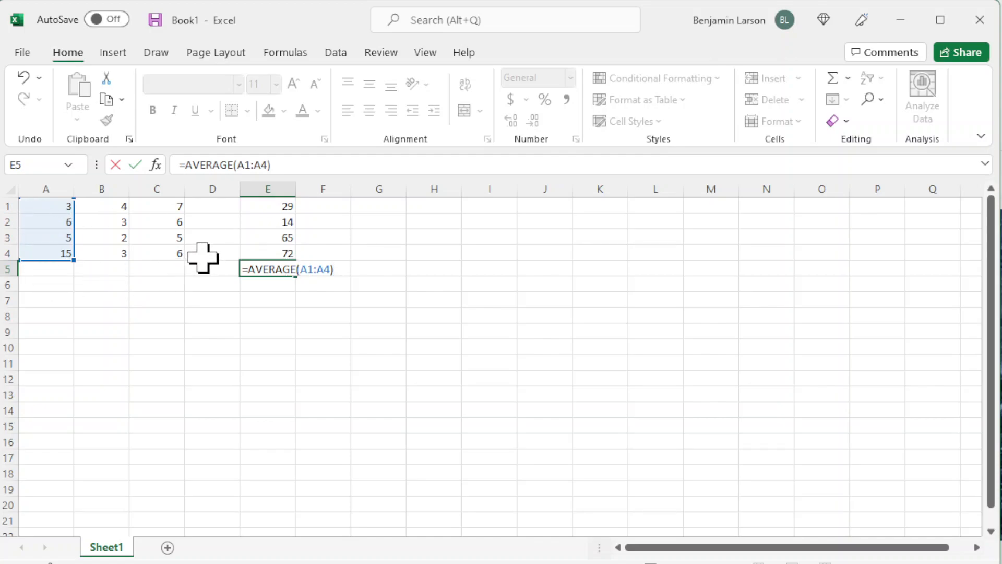
{"action": "key", "text": "Return"}
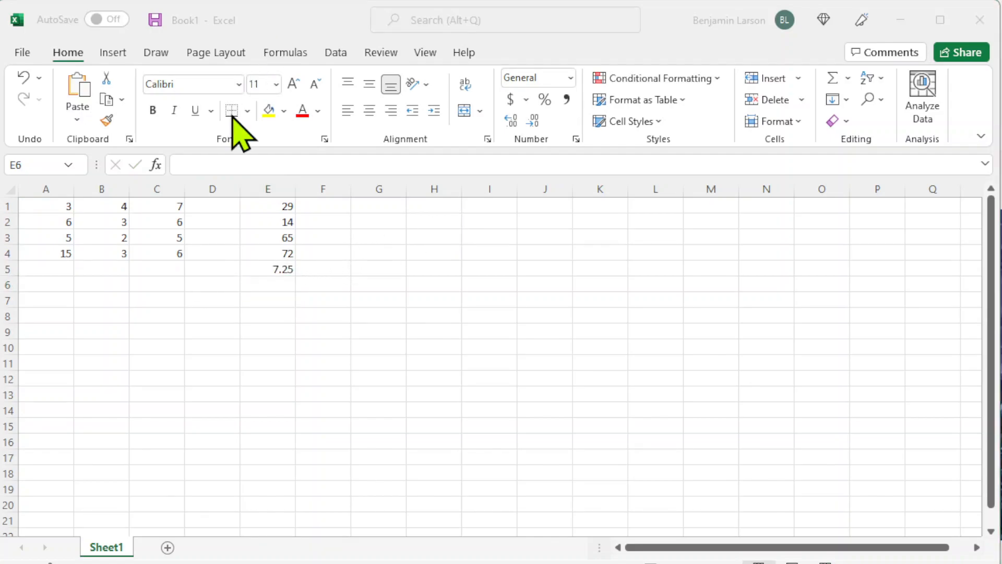
- Enter the incomplete formula =sum in cell F1, reviewing the suggested function names before leaving the cell
{"action": "left_click", "coordinate": [312, 208]}
{"action": "left_click", "coordinate": [316, 206]}
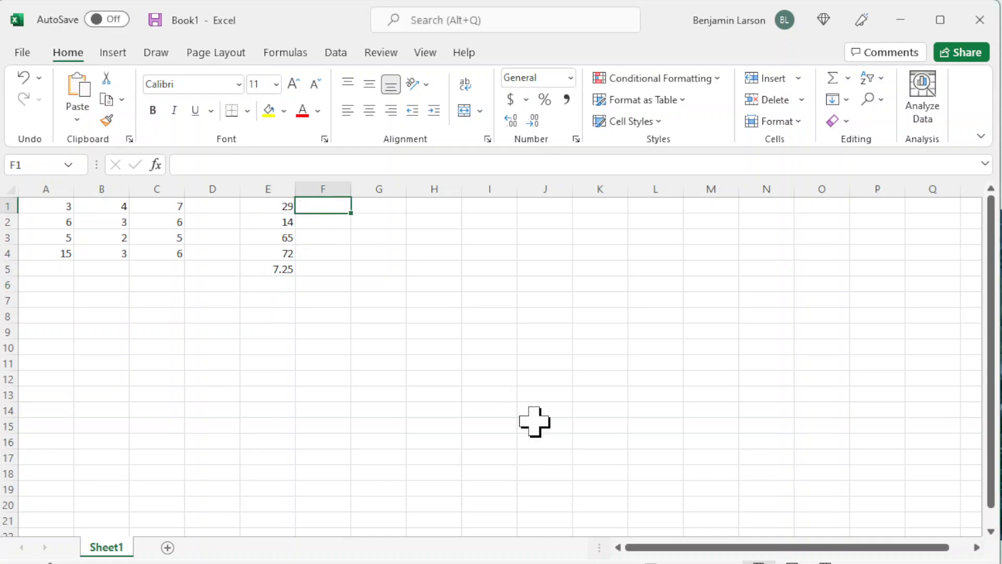
{"action": "type", "text": "="}
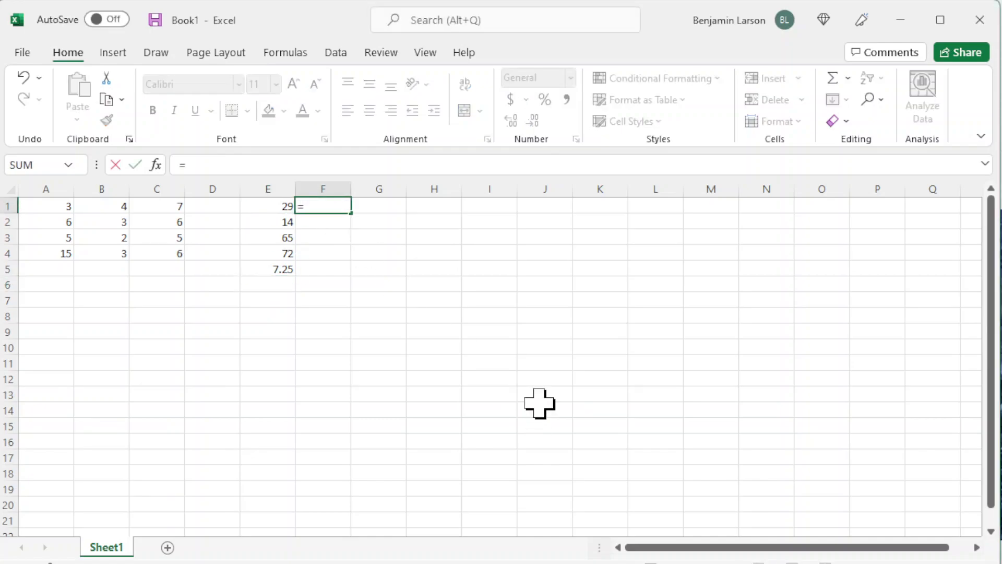
{"action": "type", "text": "sum"}
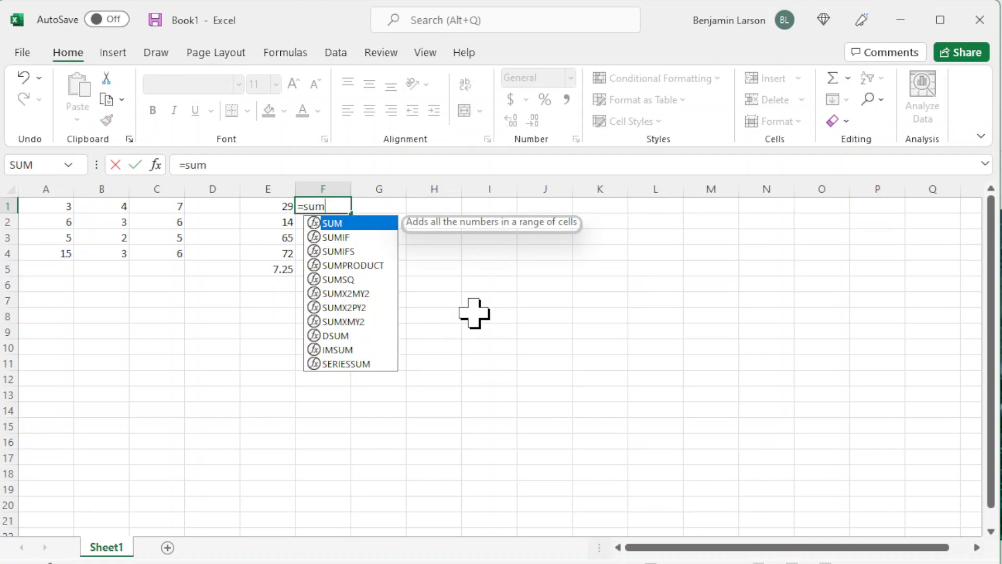
{"action": "left_click", "coordinate": [509, 305]}
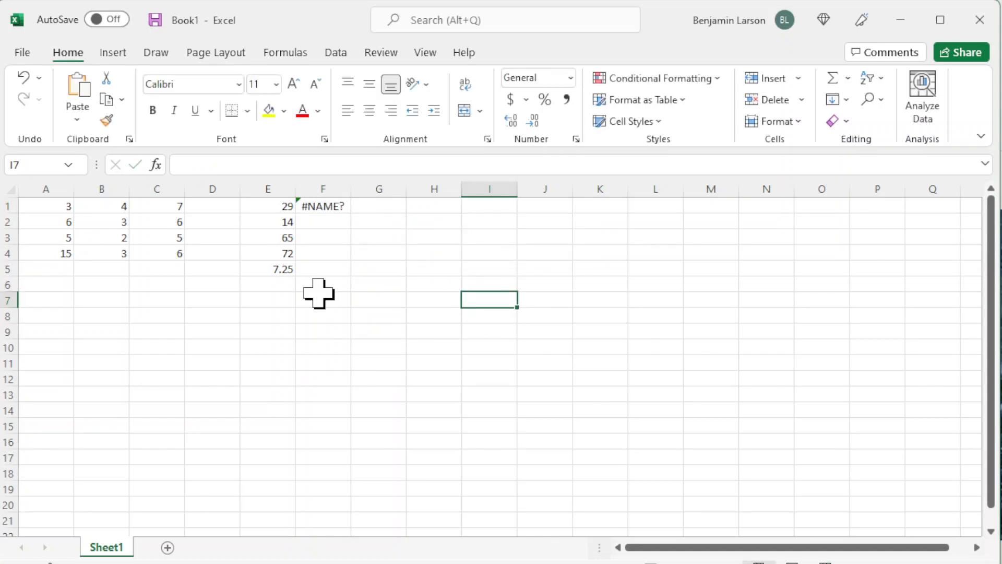
- Browse the function library's Financial, Logical, Lookup & Reference and Math & Trig categories without inserting a function
{"action": "left_click", "coordinate": [286, 52]}
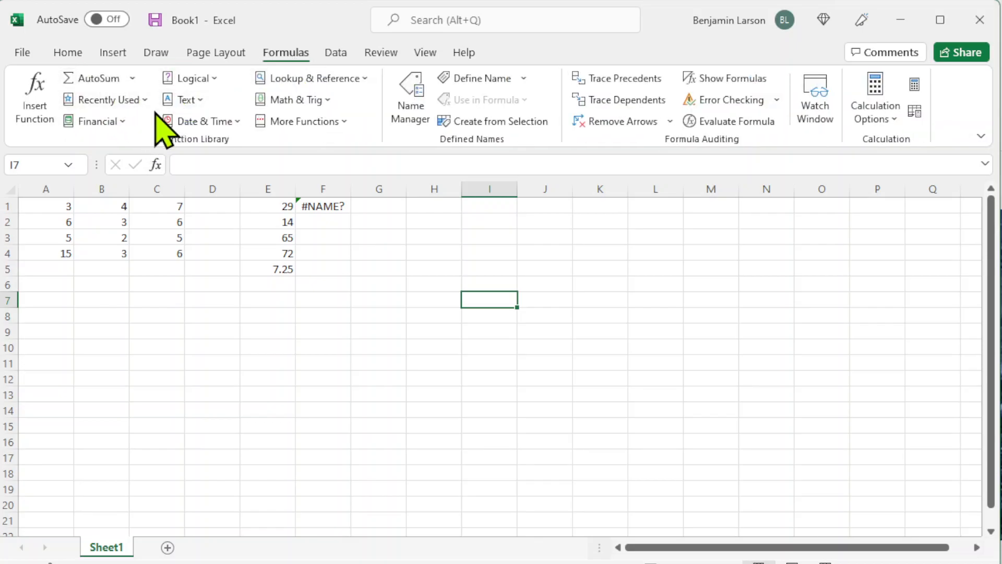
{"action": "left_click", "coordinate": [120, 124]}
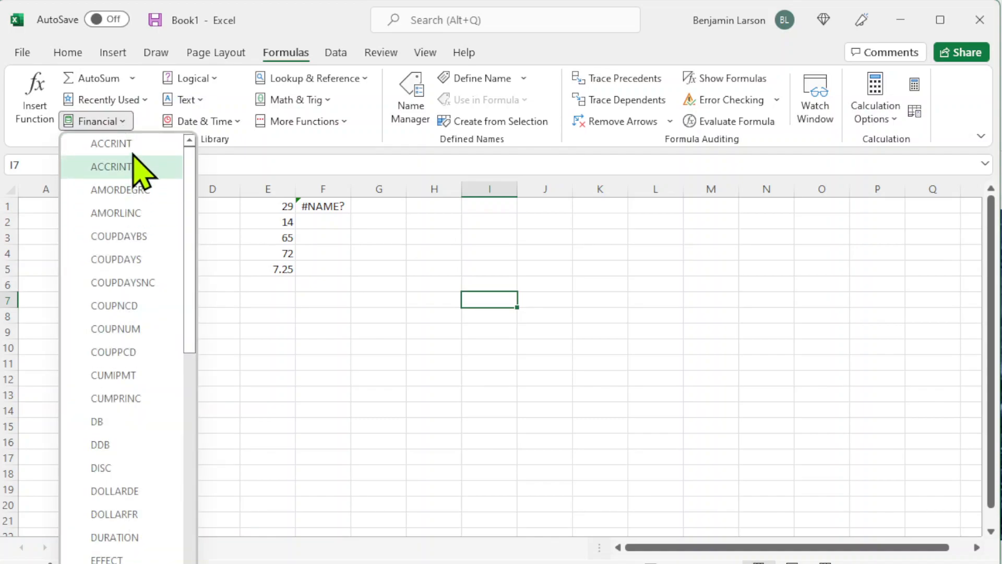
{"action": "left_click", "coordinate": [215, 79]}
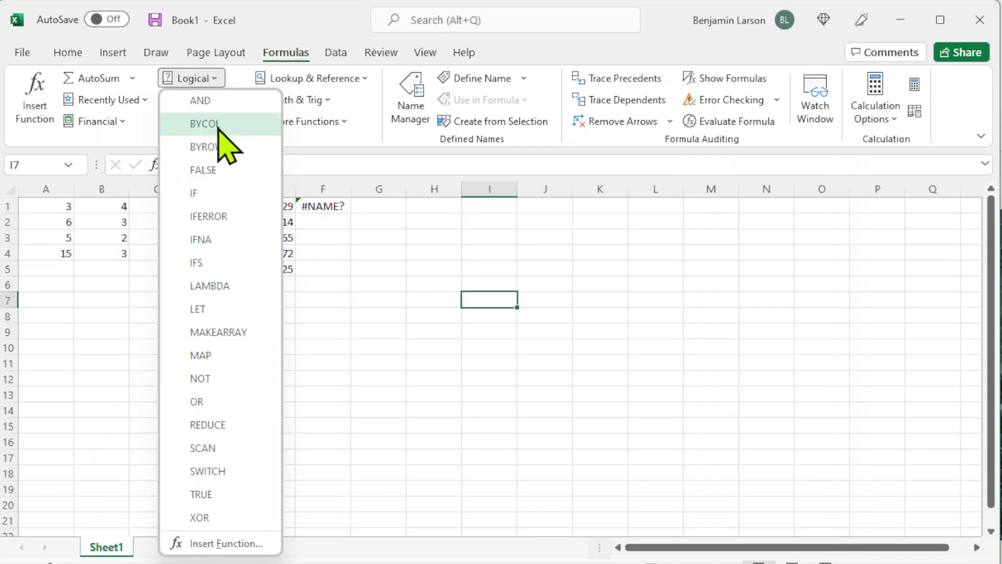
{"action": "left_click", "coordinate": [363, 79]}
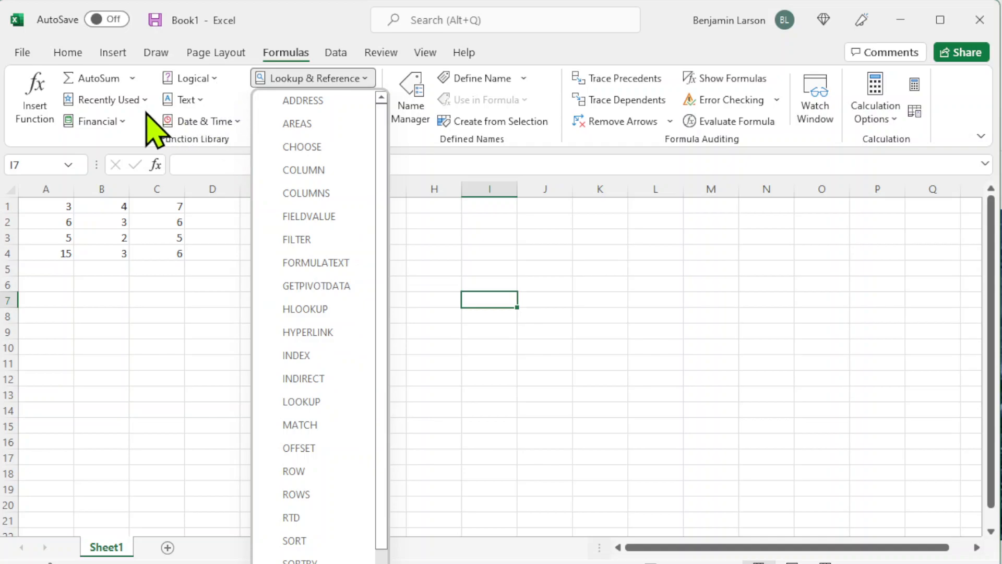
{"action": "left_click", "coordinate": [121, 123]}
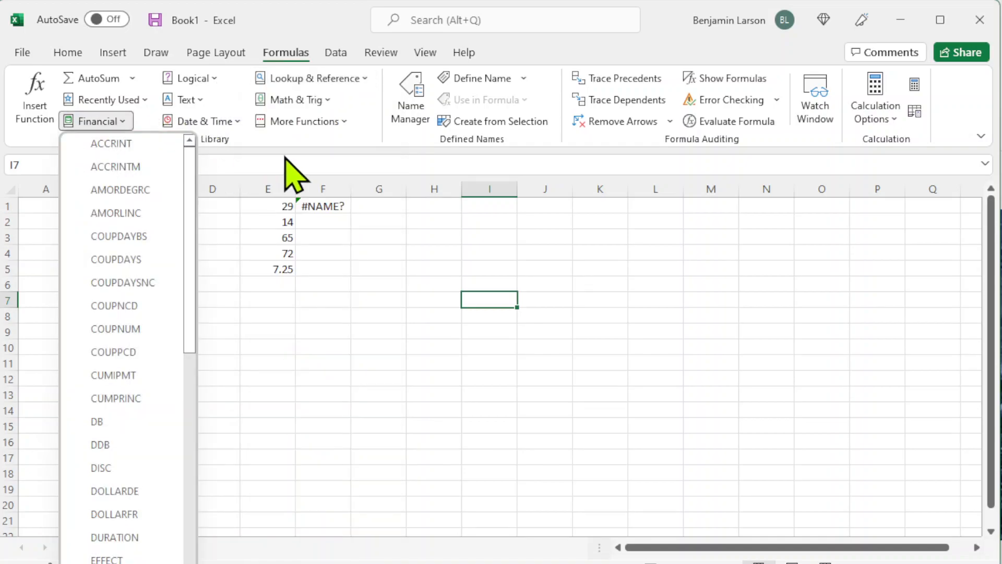
{"action": "left_click", "coordinate": [325, 99]}
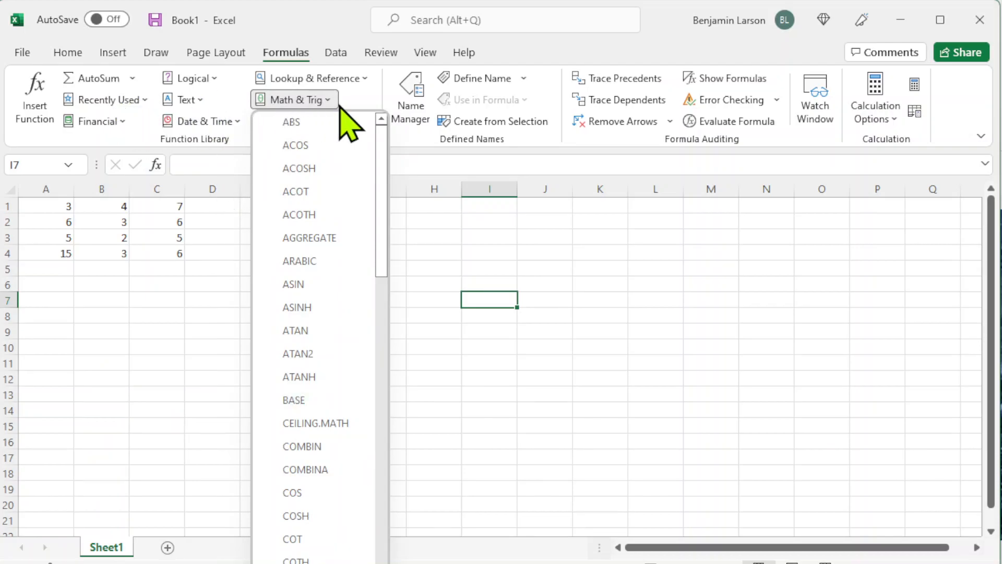
{"action": "left_click", "coordinate": [358, 80]}
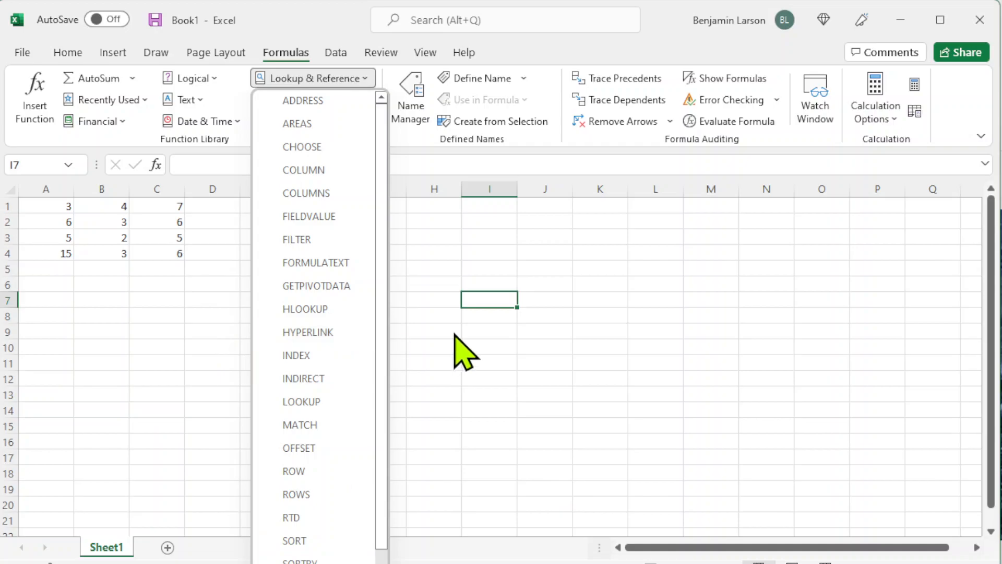
{"action": "left_click", "coordinate": [525, 345]}
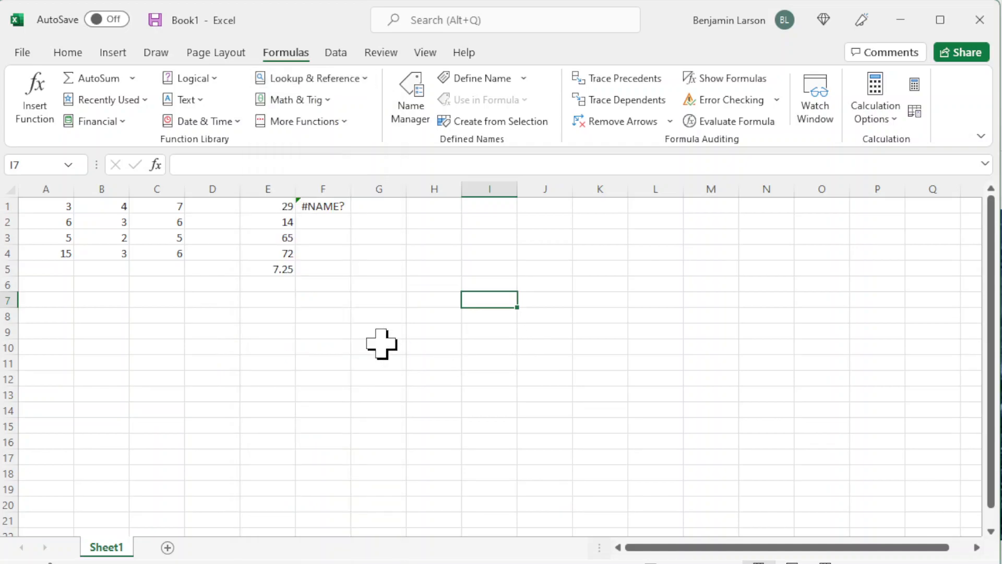
- Inspect the formulas in cells C1, C2 and E3 and the cells they reference
{"action": "left_click", "coordinate": [173, 208]}
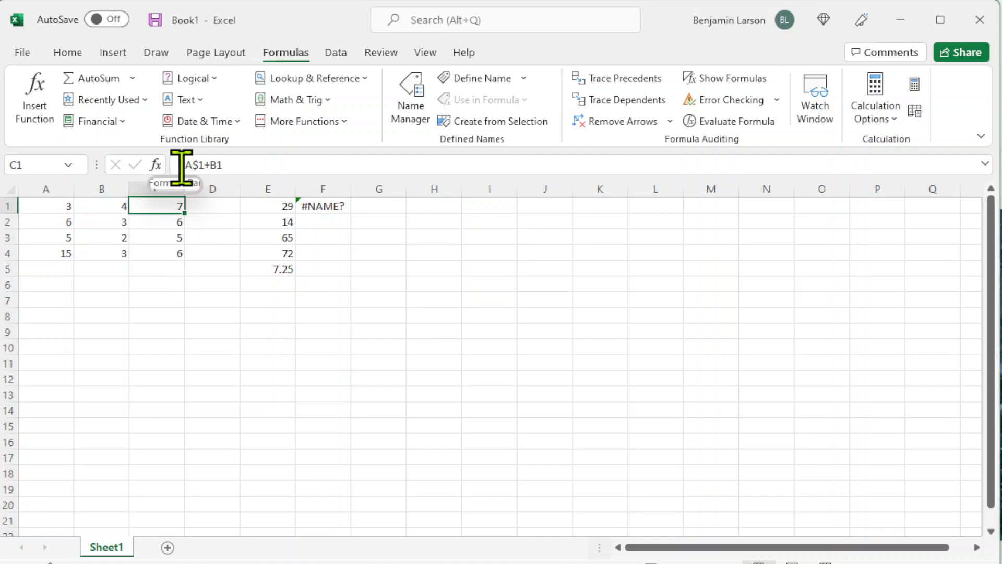
{"action": "left_click", "coordinate": [242, 168]}
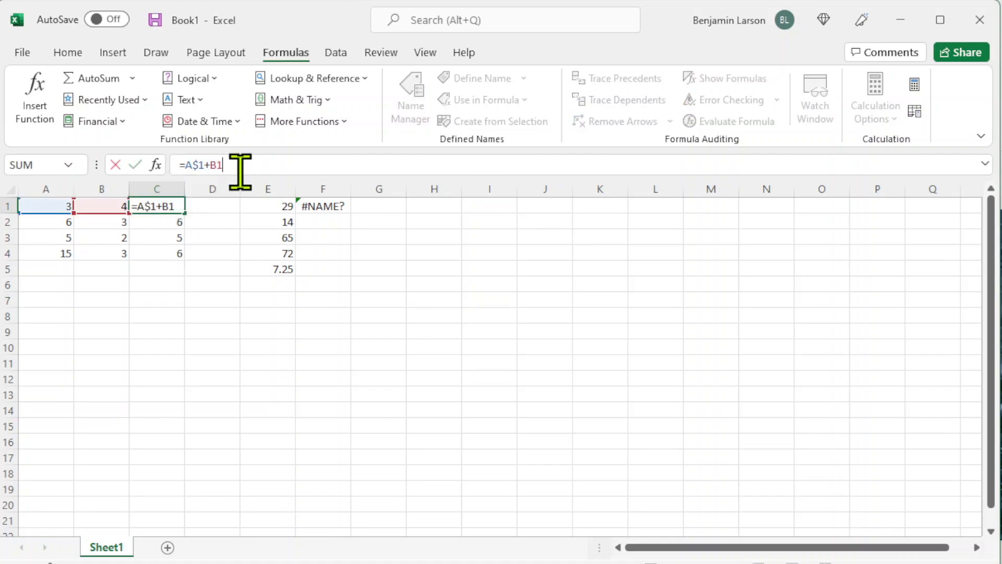
{"action": "left_click", "coordinate": [174, 219]}
{"action": "left_click", "coordinate": [239, 166]}
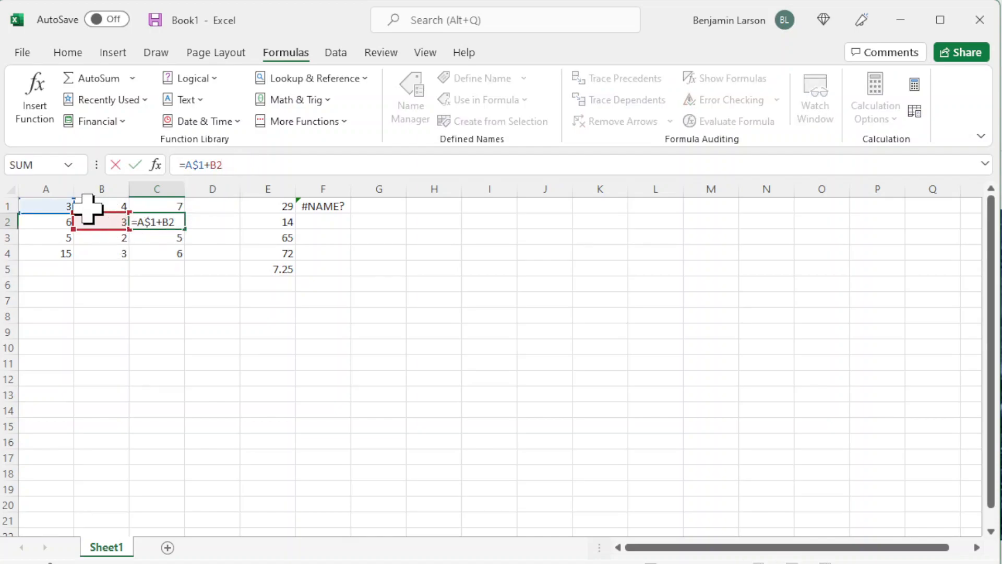
{"action": "left_click", "coordinate": [263, 238]}
{"action": "left_click", "coordinate": [264, 165]}
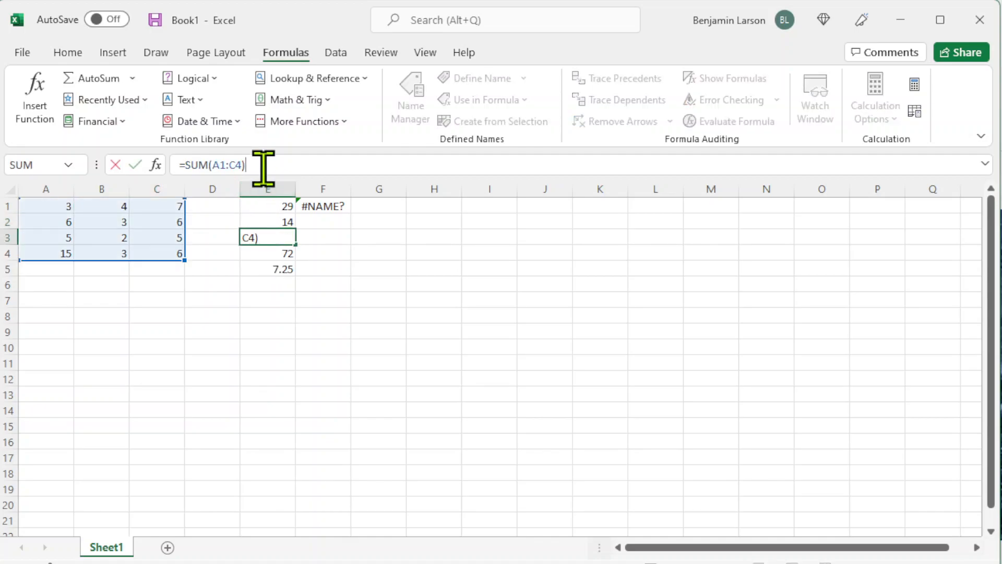
- Extend the formula in cell E4 to =PRODUCT(B1:B4)+SUM(A1:A4) and inspect the two ranges it references
{"action": "left_click", "coordinate": [284, 256]}
{"action": "left_click", "coordinate": [281, 165]}
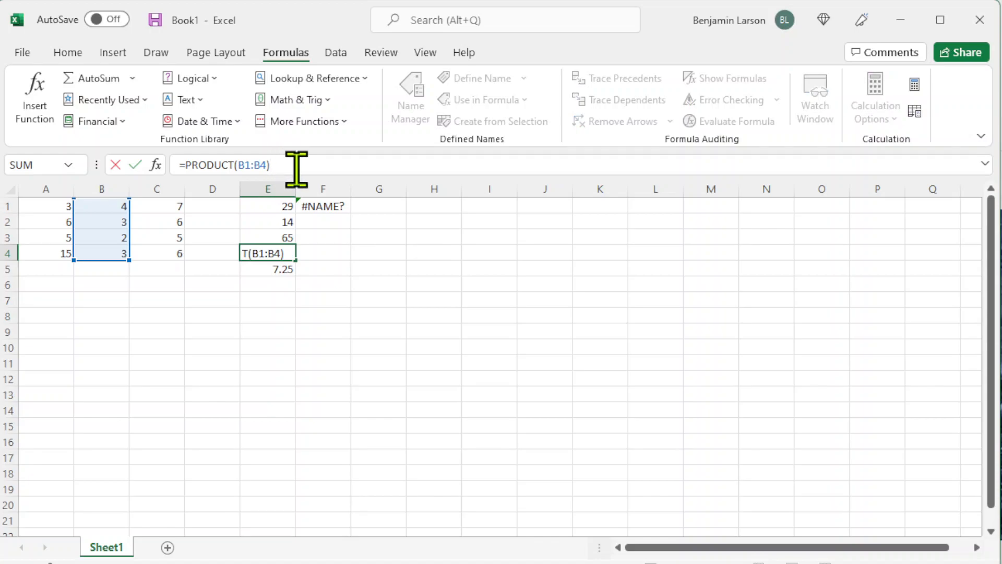
{"action": "type", "text": "+sum("}
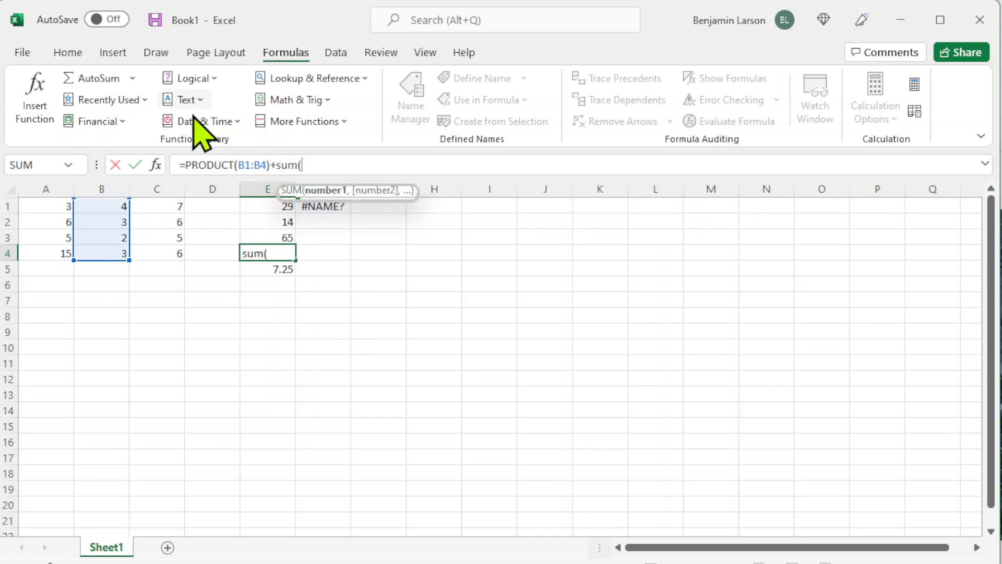
{"action": "left_click", "coordinate": [43, 205]}
{"action": "left_click_drag", "start_coordinate": [43, 204], "coordinate": [46, 255]}
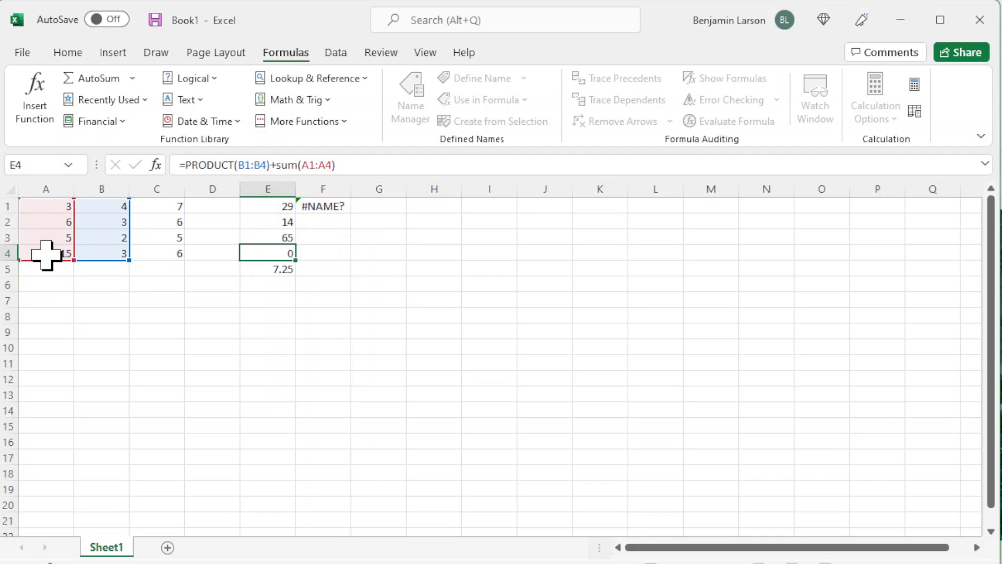
{"action": "key", "text": "Return"}
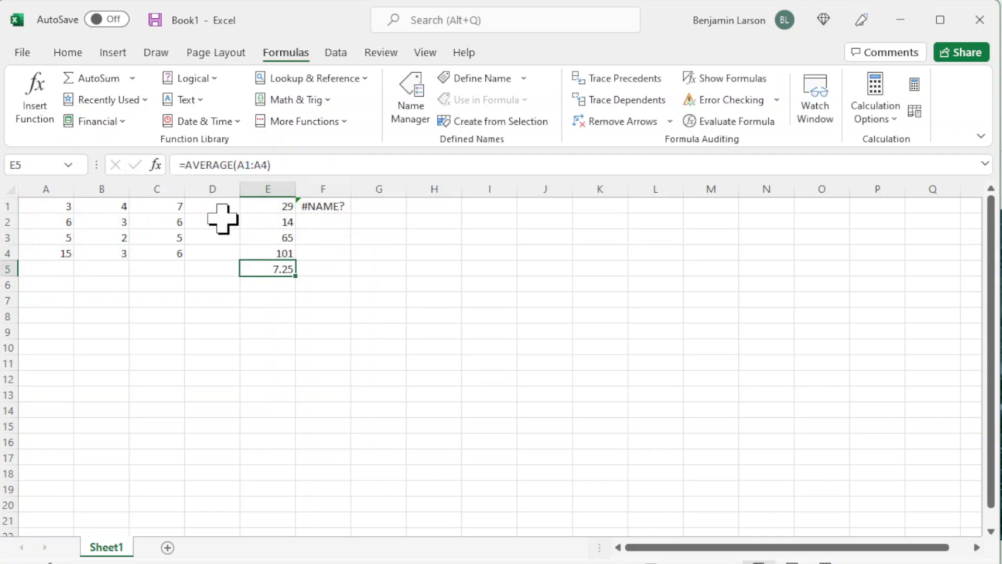
{"action": "left_click", "coordinate": [266, 253]}
{"action": "left_click", "coordinate": [359, 165]}
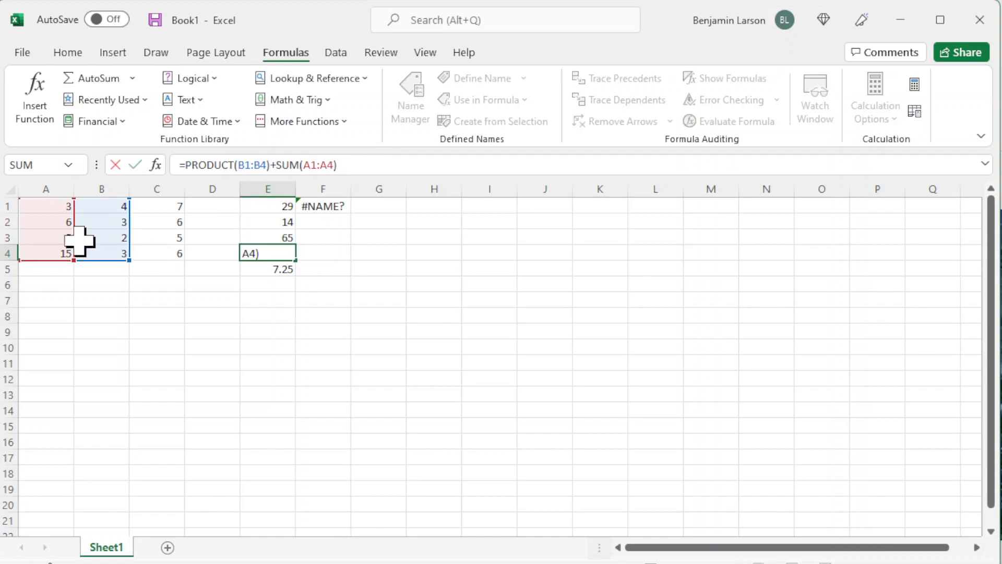